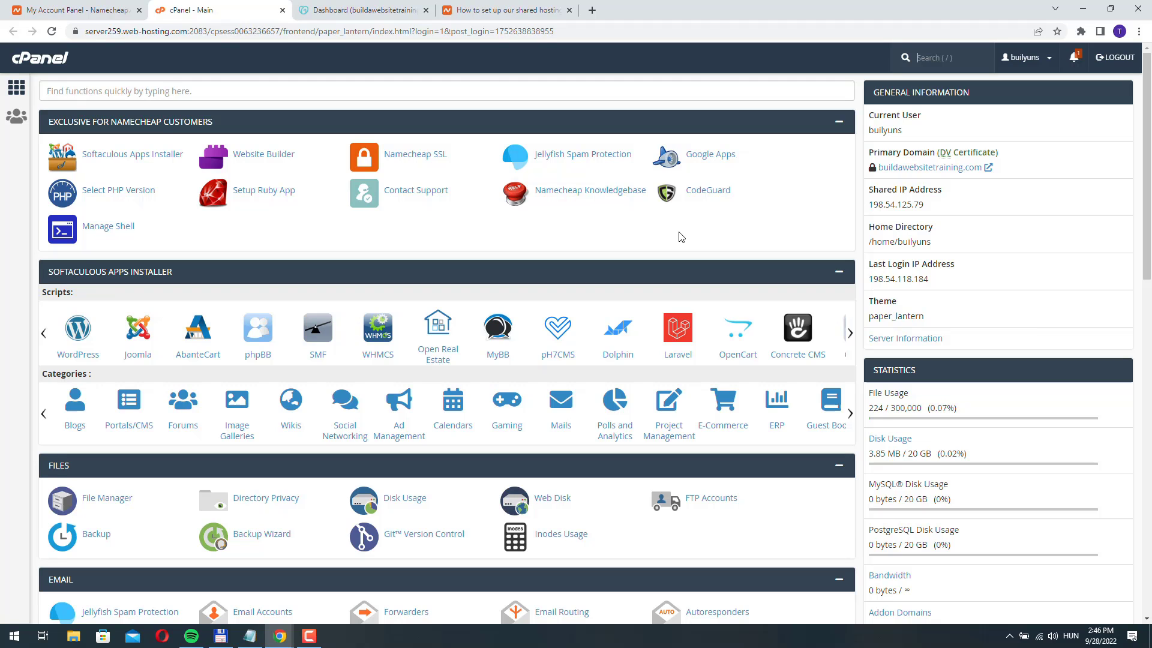
Open GoDaddy's Domain page for buildawebsitetraining.info.
scroll(680, 236, down, 4)
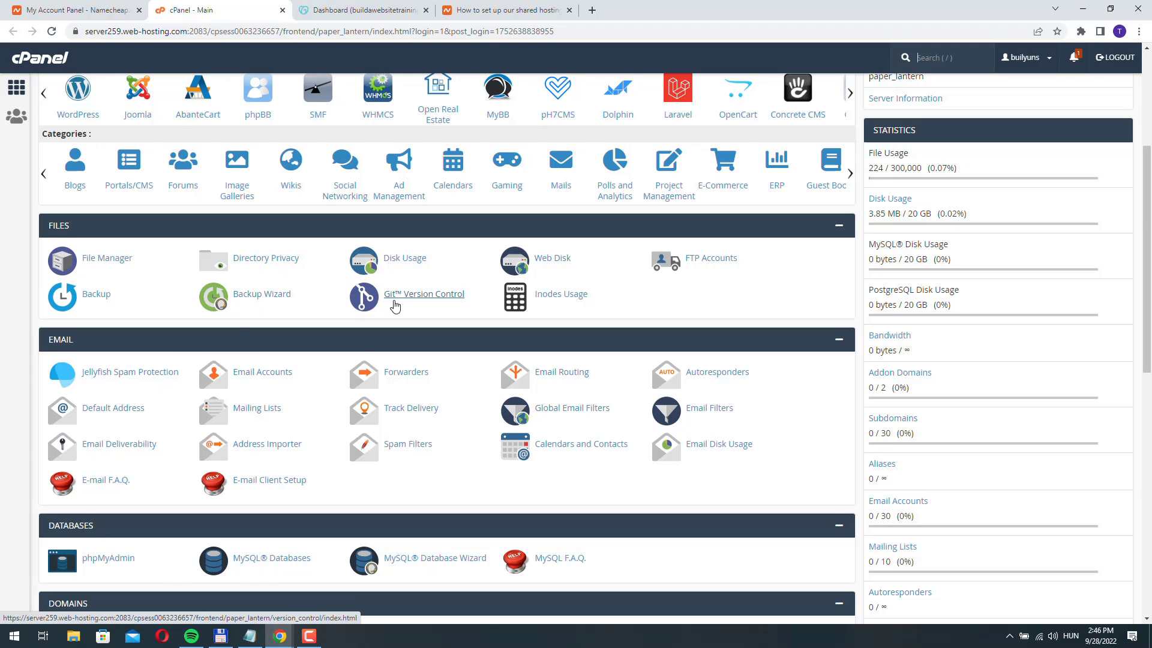
scroll(769, 405, up, 1)
scroll(769, 405, up, 4)
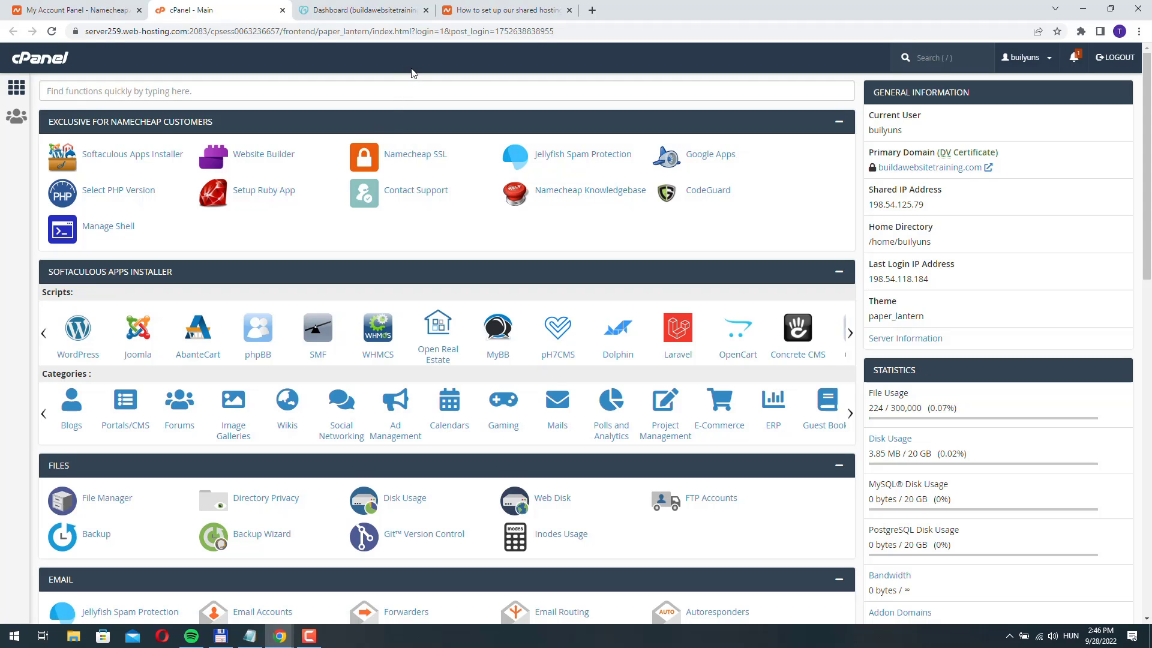
click(351, 10)
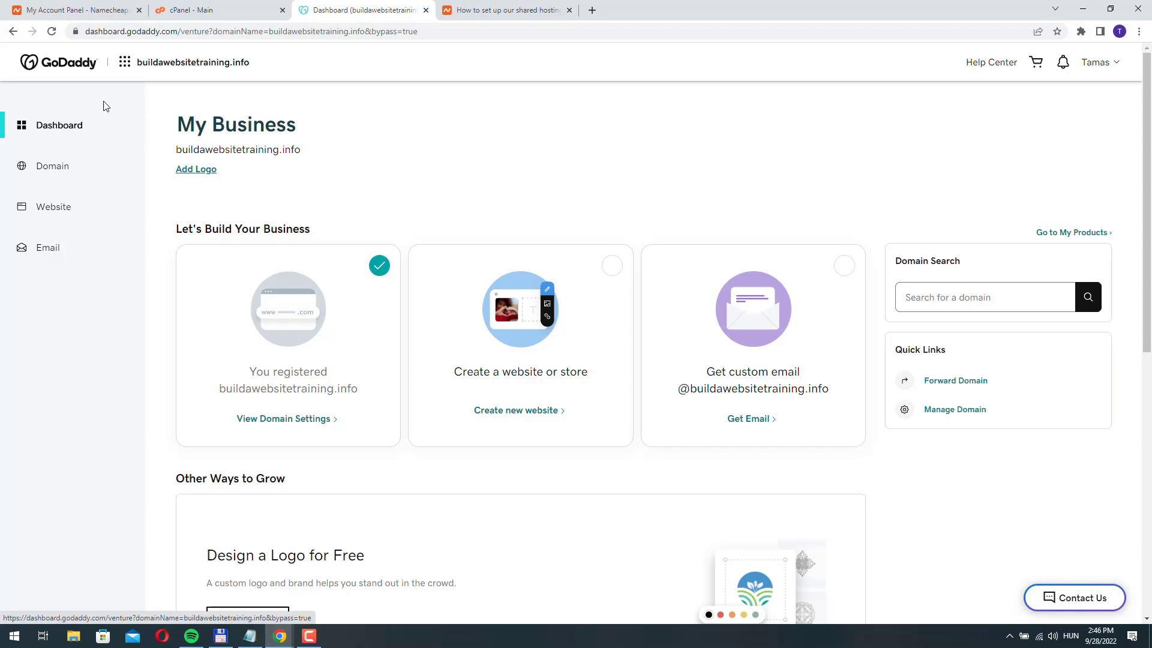
click(68, 171)
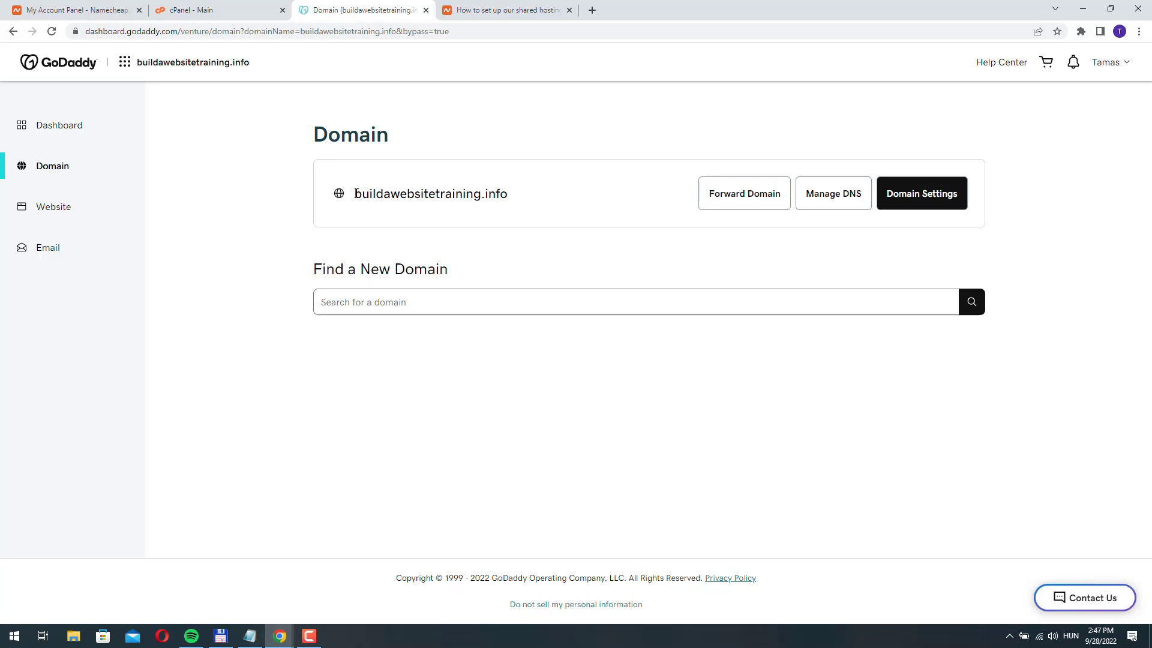
Copy the domain name buildawebsitetraining.info.
drag(355, 193, 510, 197)
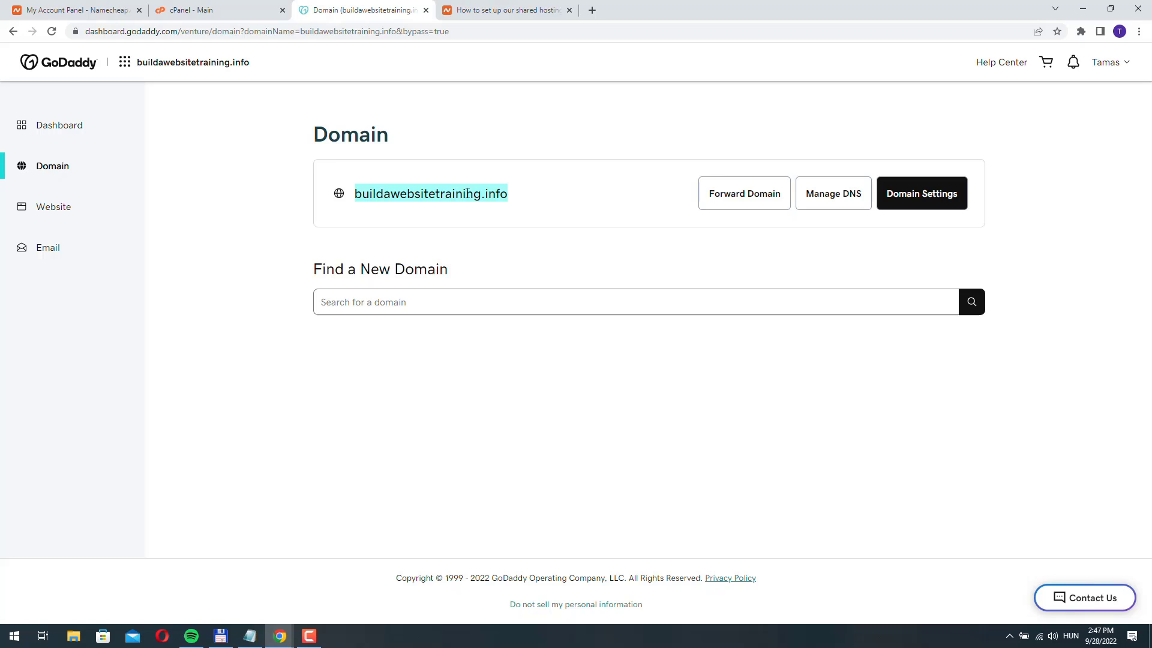
right_click(467, 193)
click(498, 199)
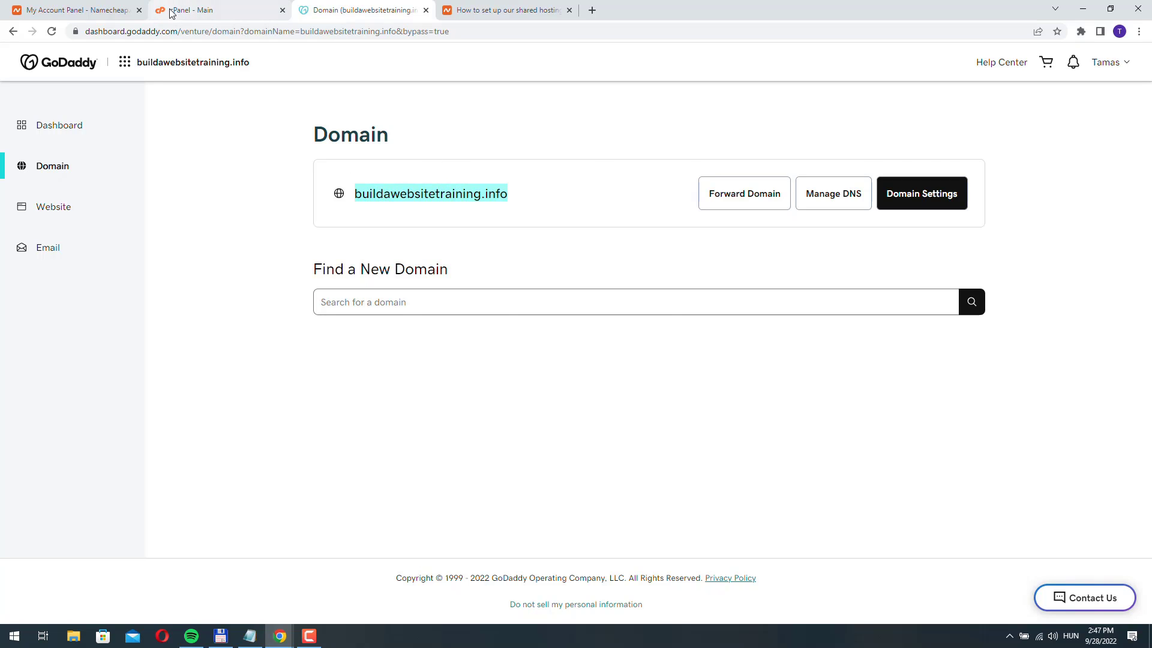
In cPanel Addon Domains, paste buildawebsitetraining.info as the new domain so subdomain and document root auto-fill.
click(197, 10)
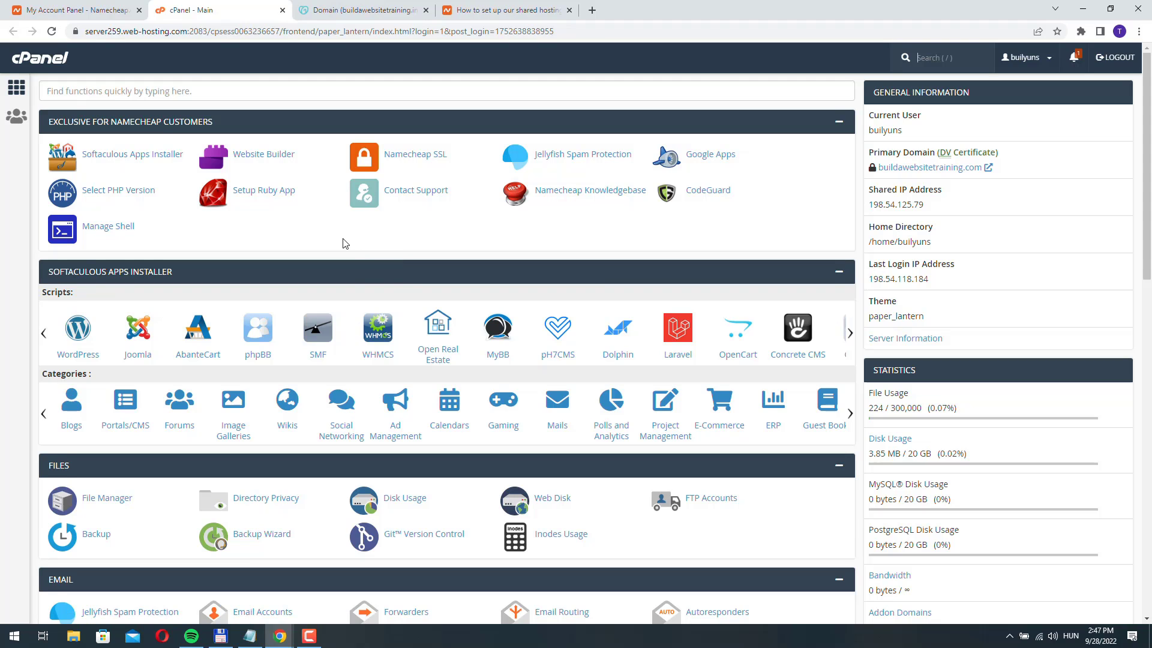
scroll(345, 242, down, 7)
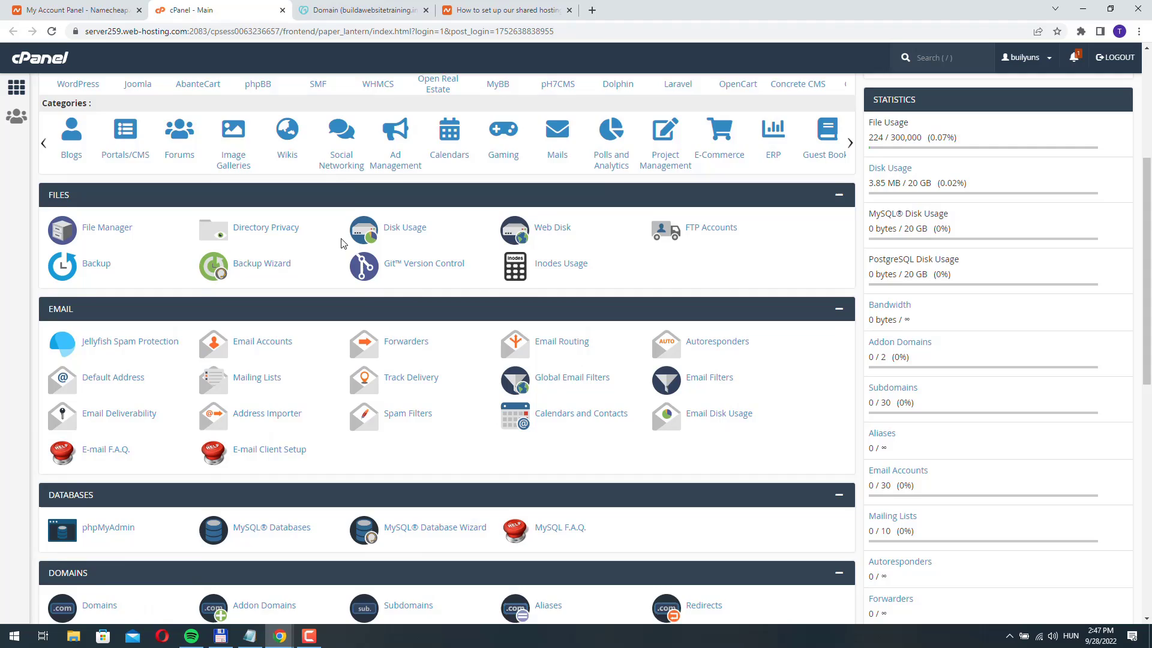
scroll(329, 243, down, 2)
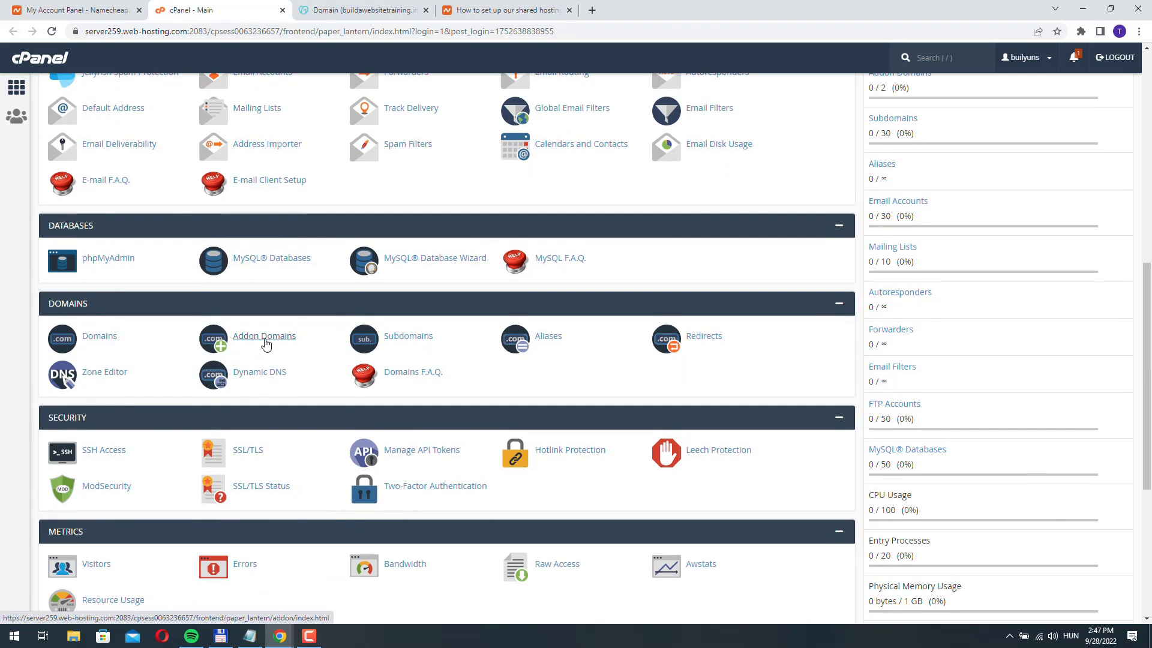
click(265, 339)
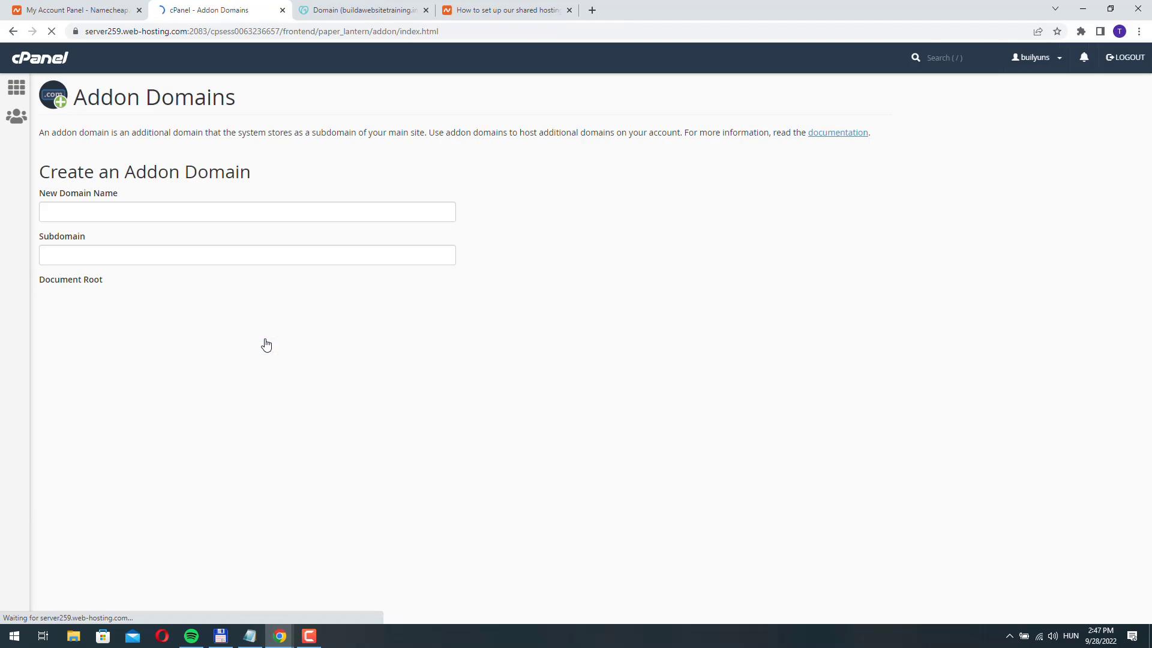
click(57, 211)
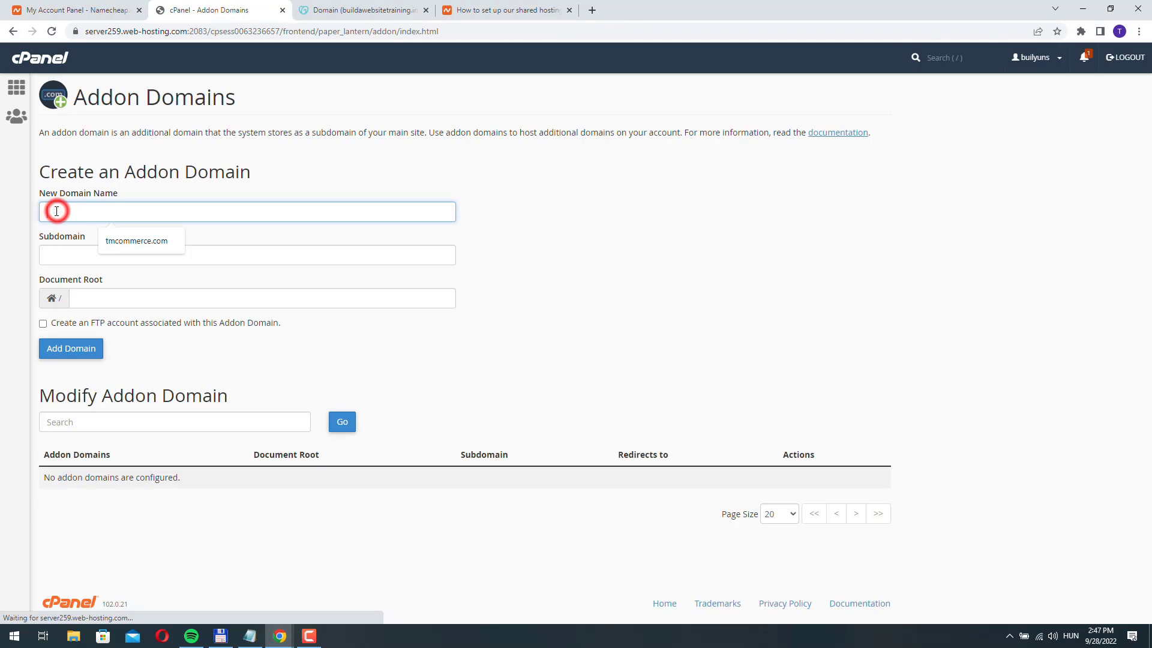
key(ctrl+v)
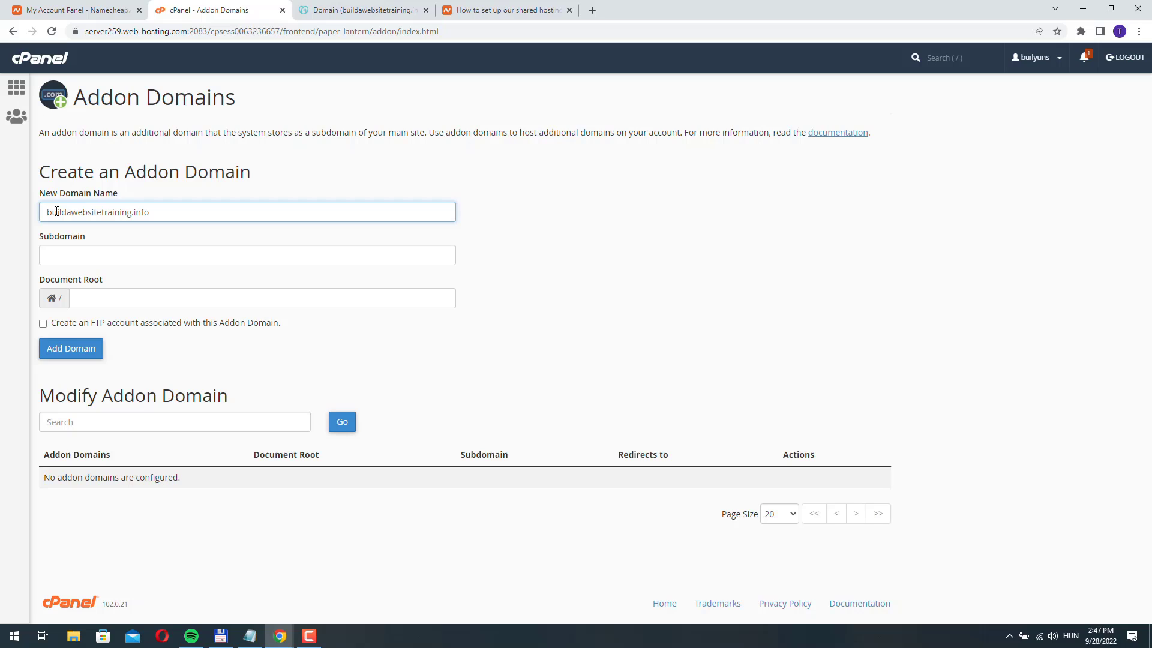
click(514, 211)
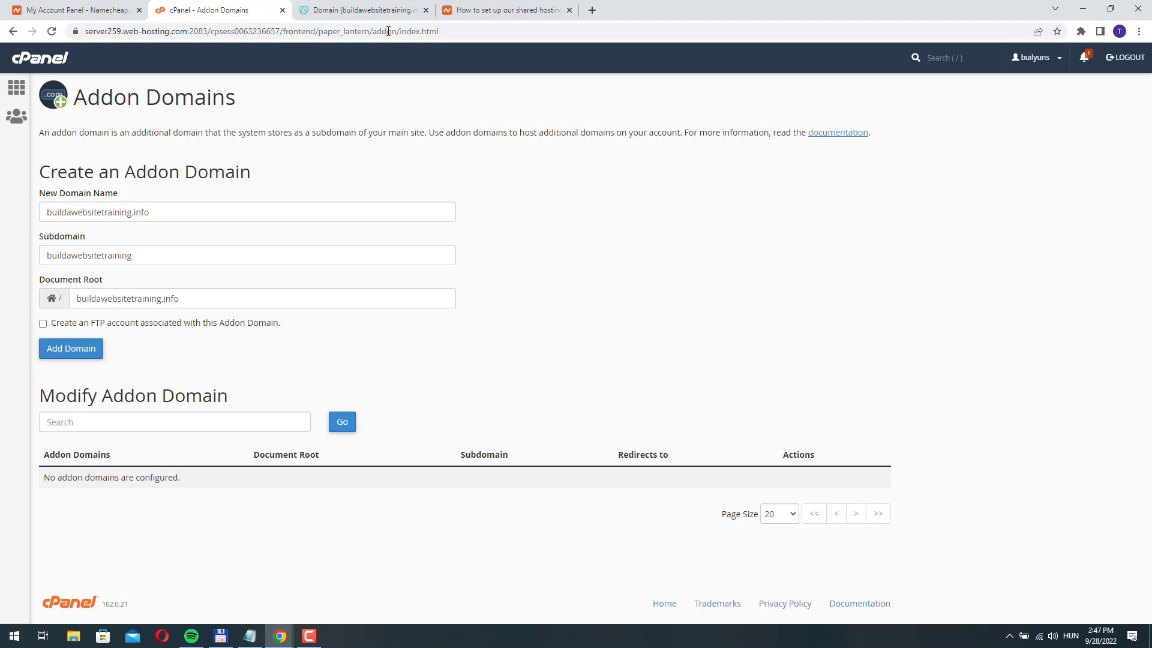
Submit buildawebsitetraining.info as an addon domain and review the remote-nameserver error and validation options.
click(84, 351)
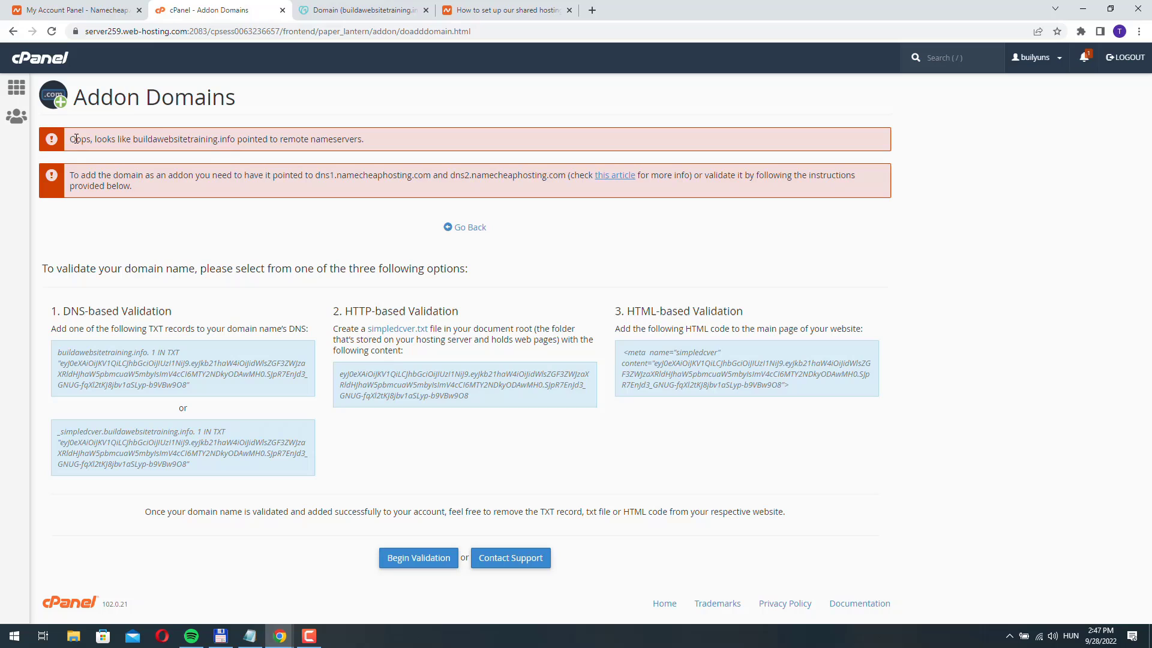
drag(72, 138, 317, 175)
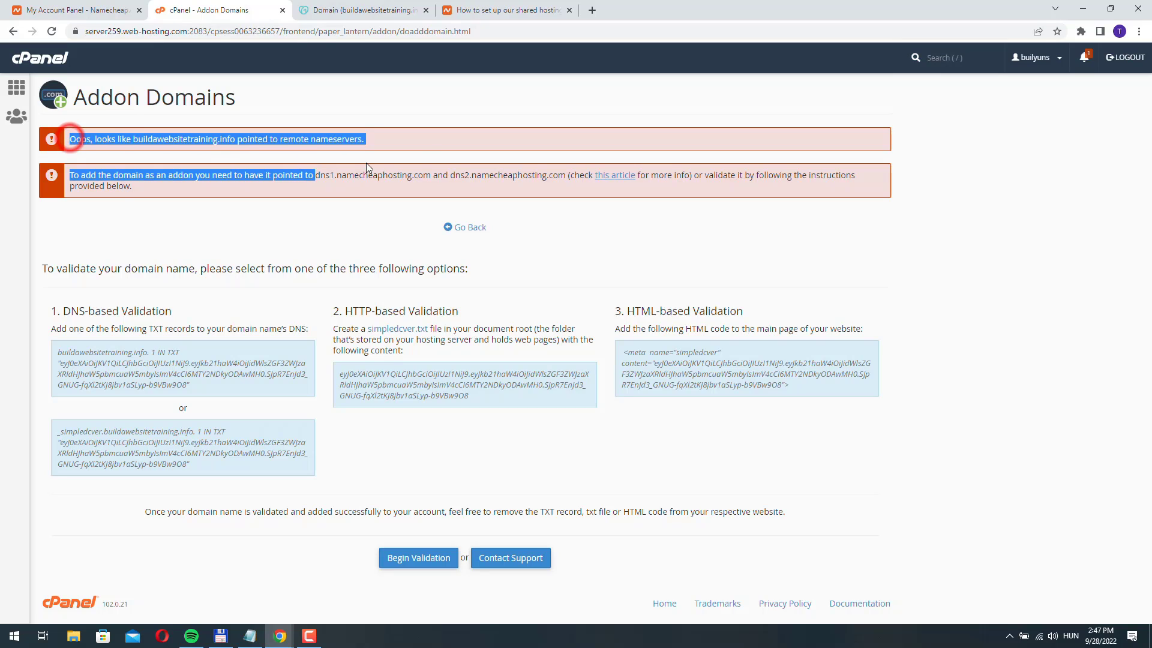
click(117, 200)
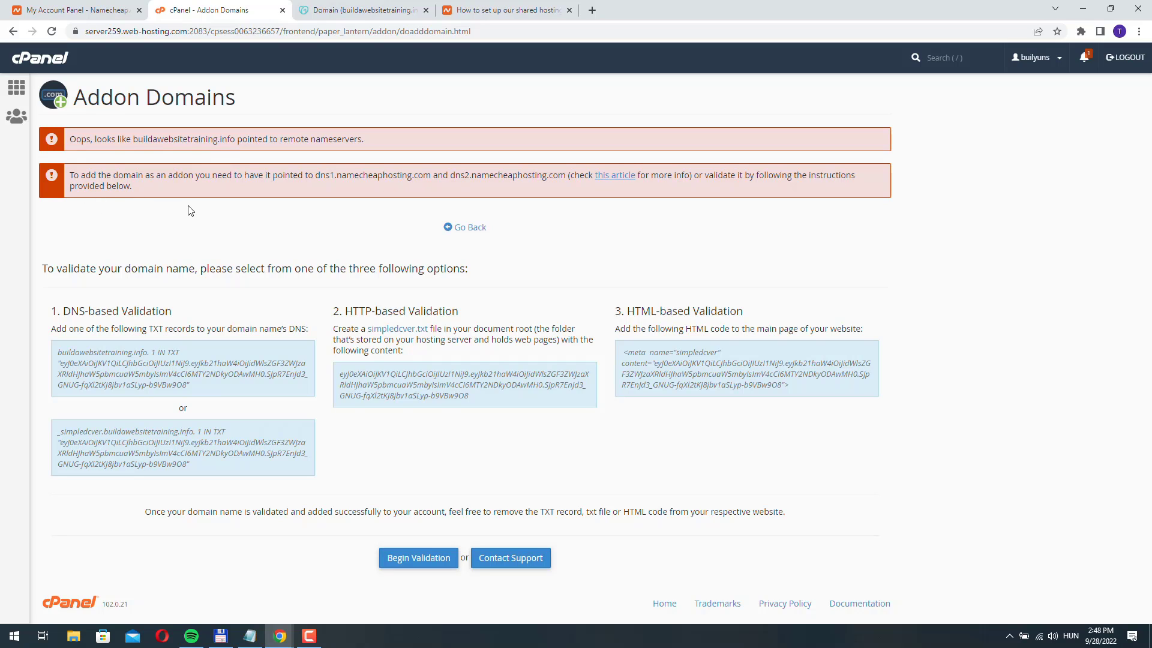
triple_click(45, 270)
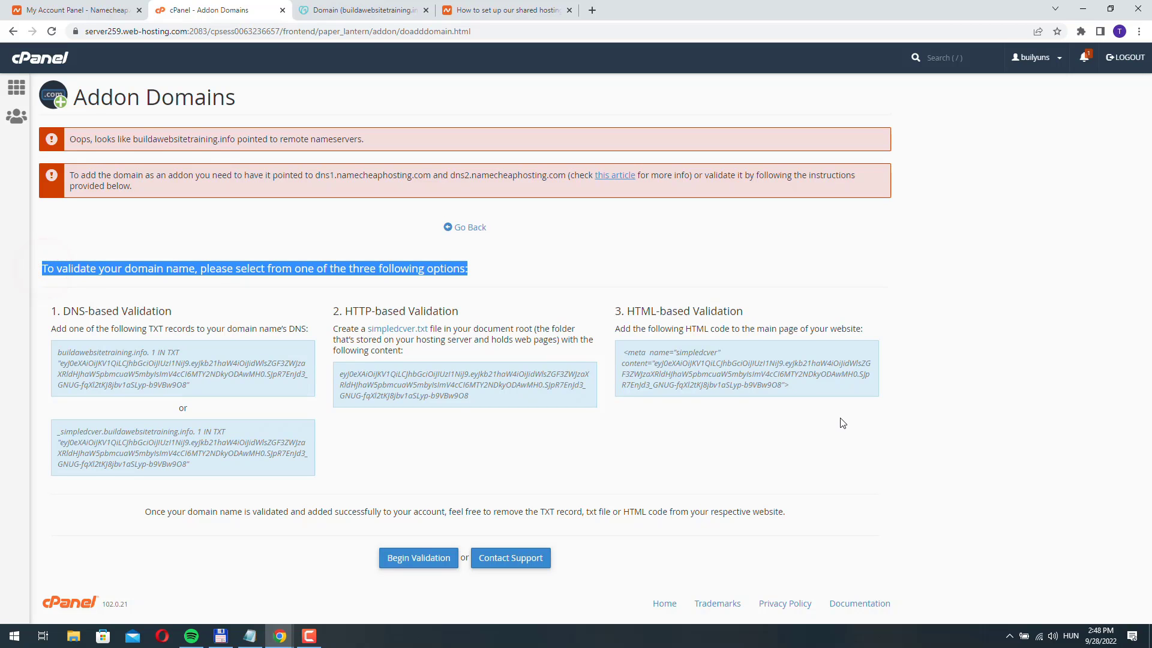
click(837, 445)
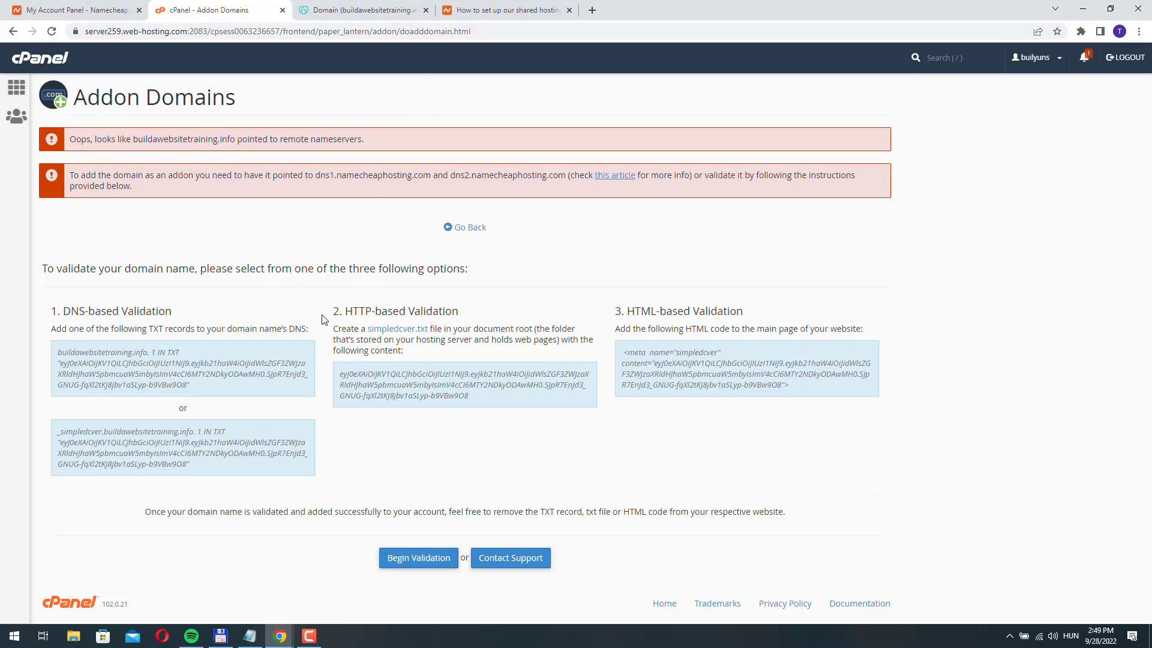
Return to the cPanel home dashboard and highlight the shared IP address 198.54.125.79.
click(16, 87)
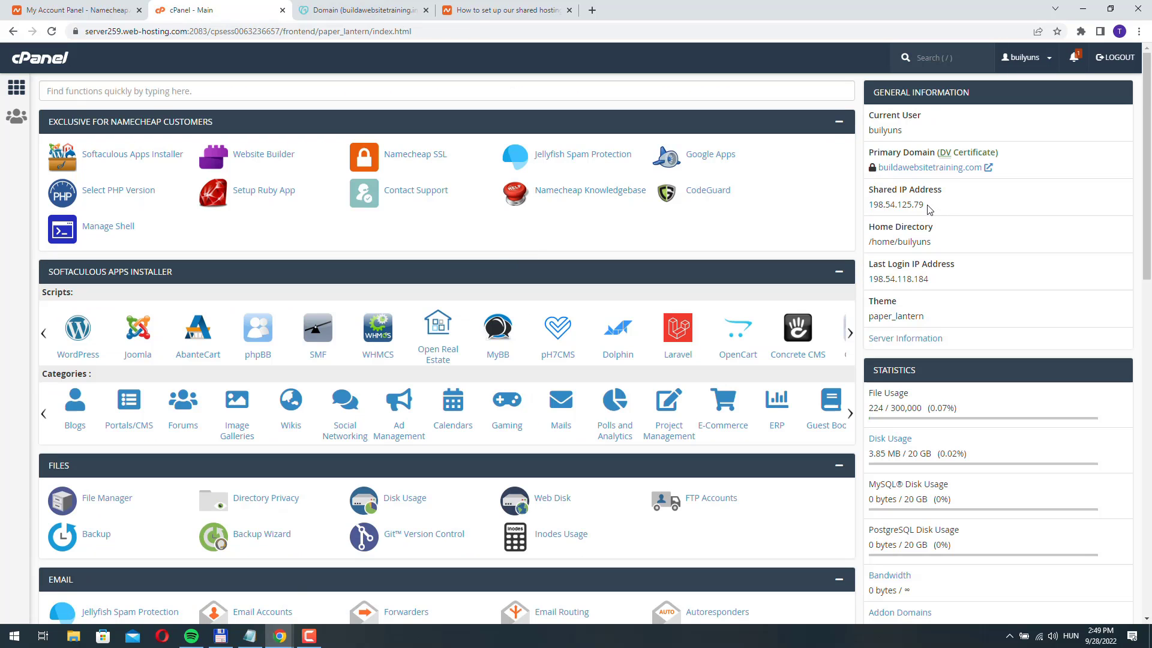
drag(929, 204, 866, 204)
drag(941, 206, 866, 208)
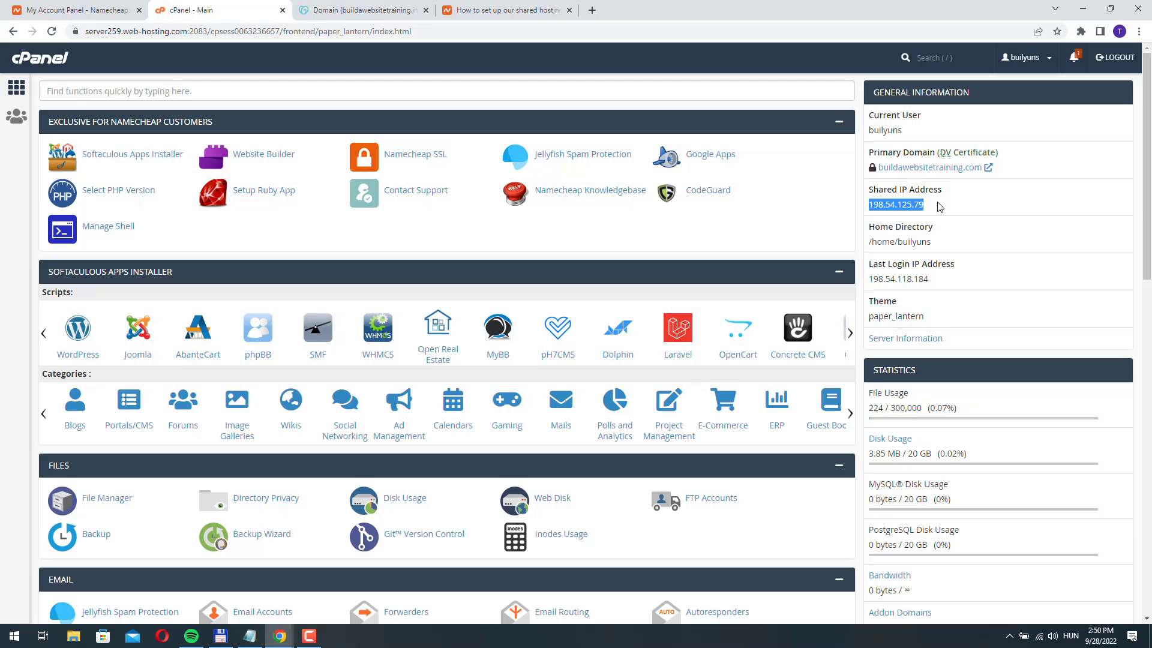
click(335, 10)
Highlight the domain name buildawebsitetraining.info on GoDaddy's Domain page.
click(490, 245)
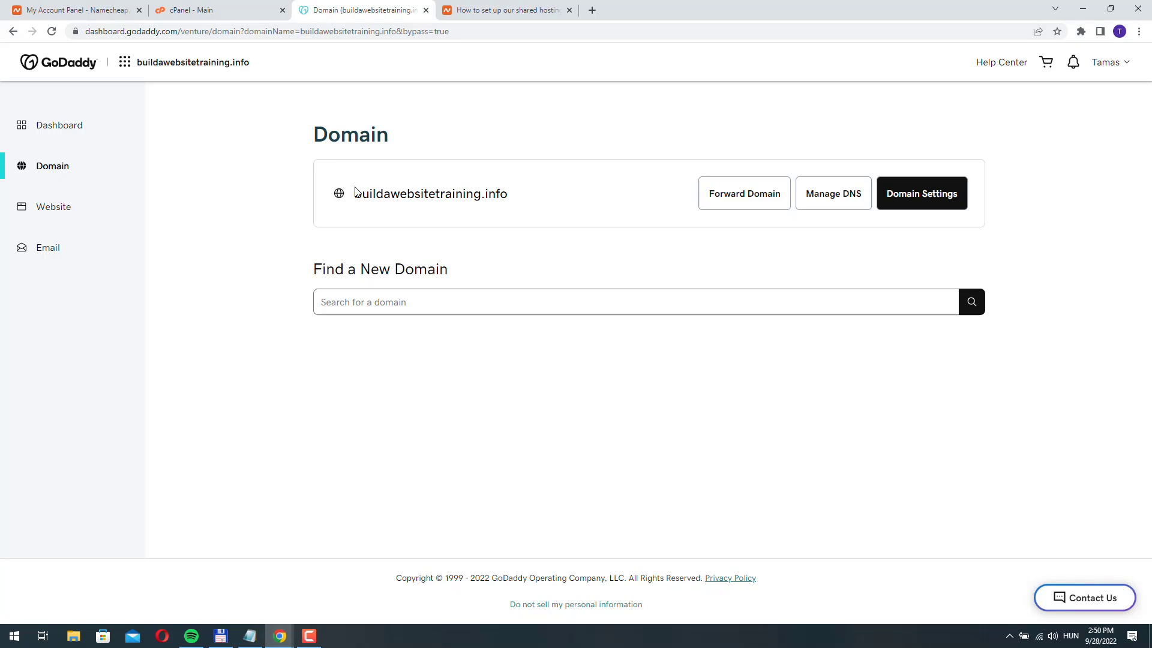
drag(356, 193, 511, 193)
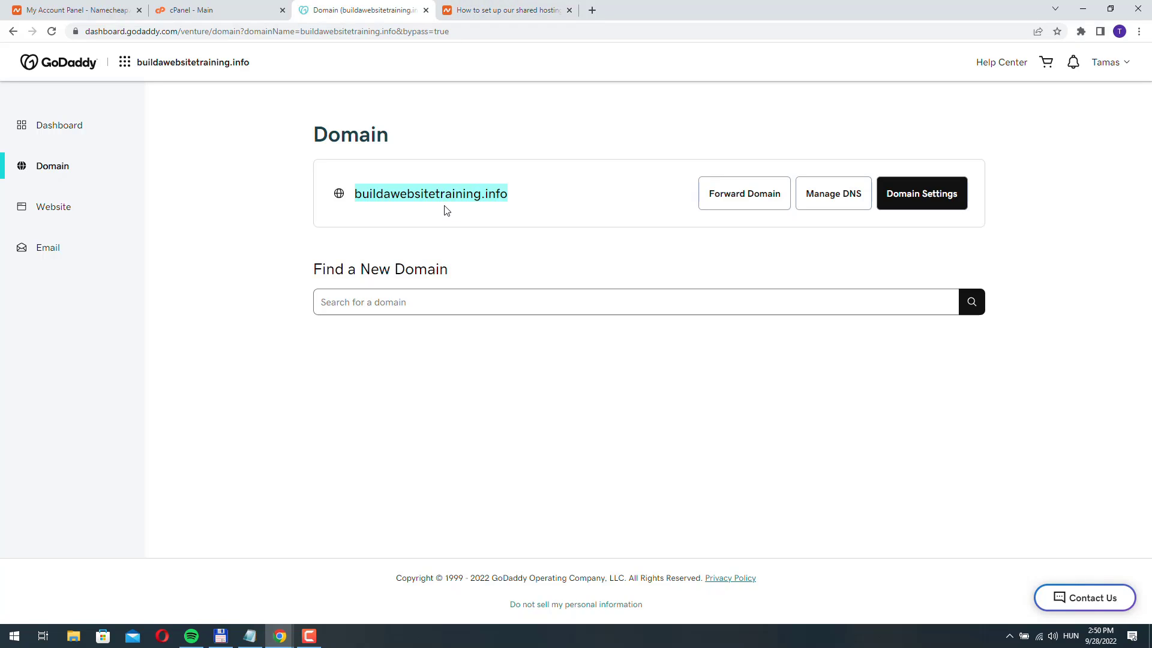
Check cPanel's Addon Domains page, which lists no addon domains, then go back to the dashboard.
click(234, 14)
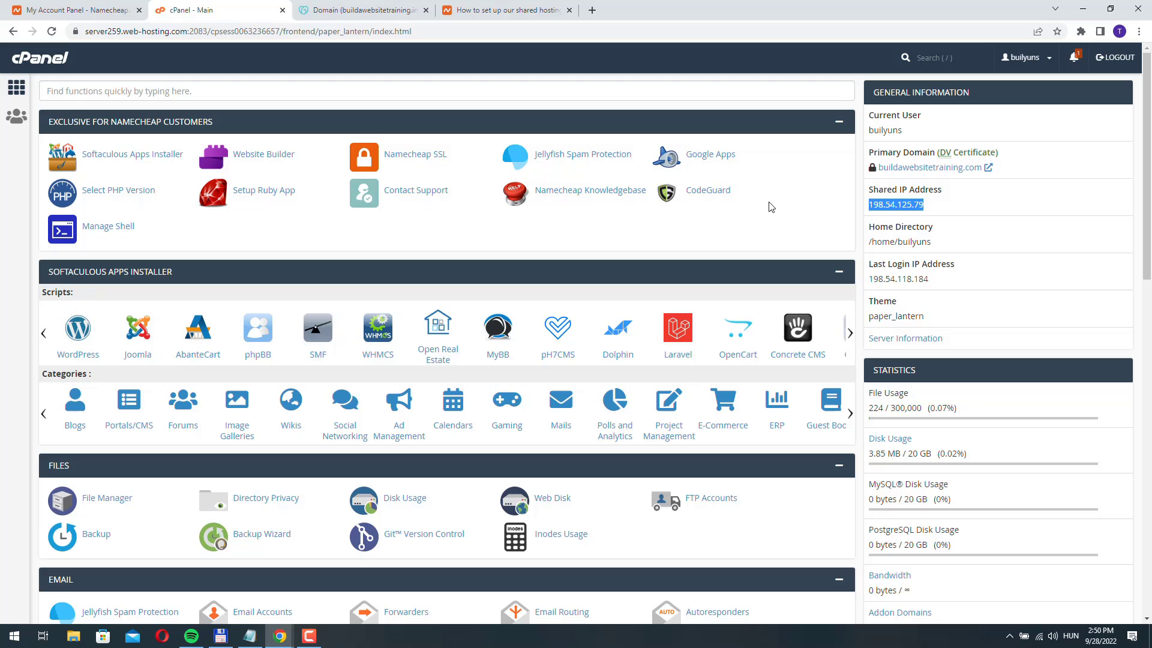
scroll(264, 245, down, 3)
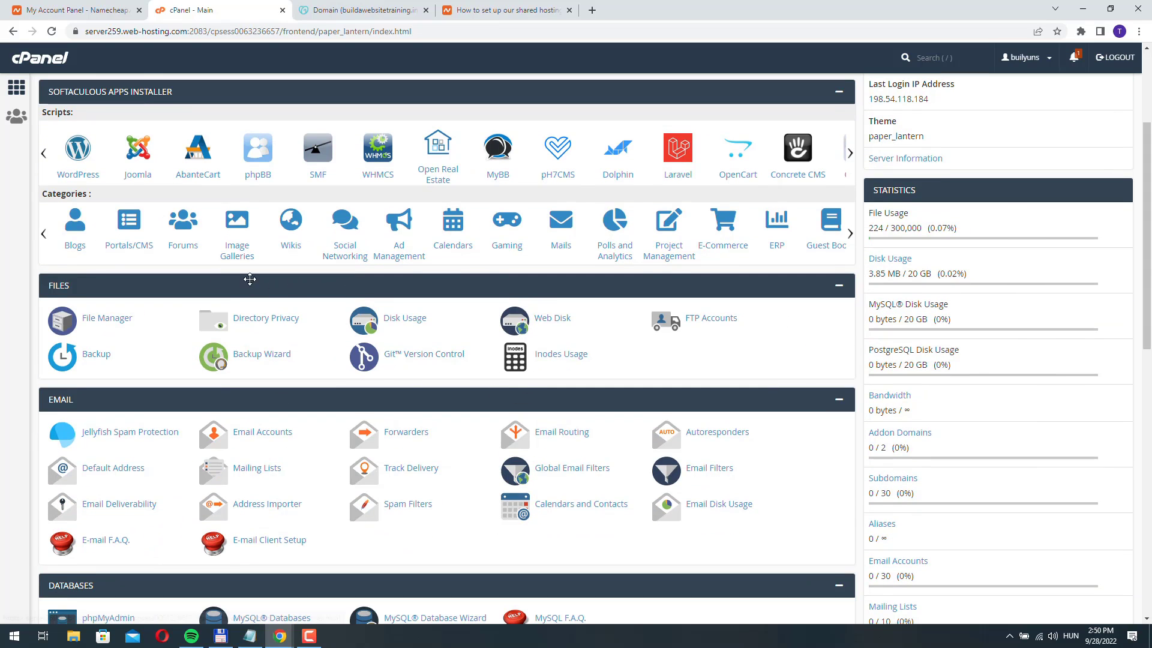
scroll(239, 276, down, 2)
scroll(240, 277, down, 3)
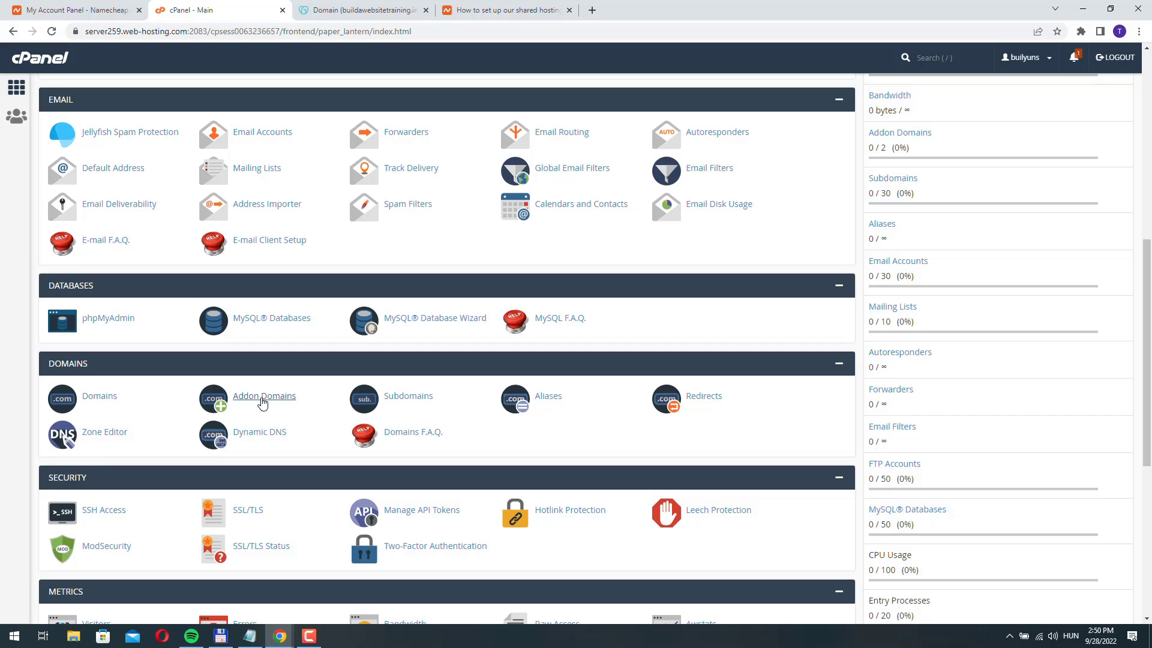
click(263, 398)
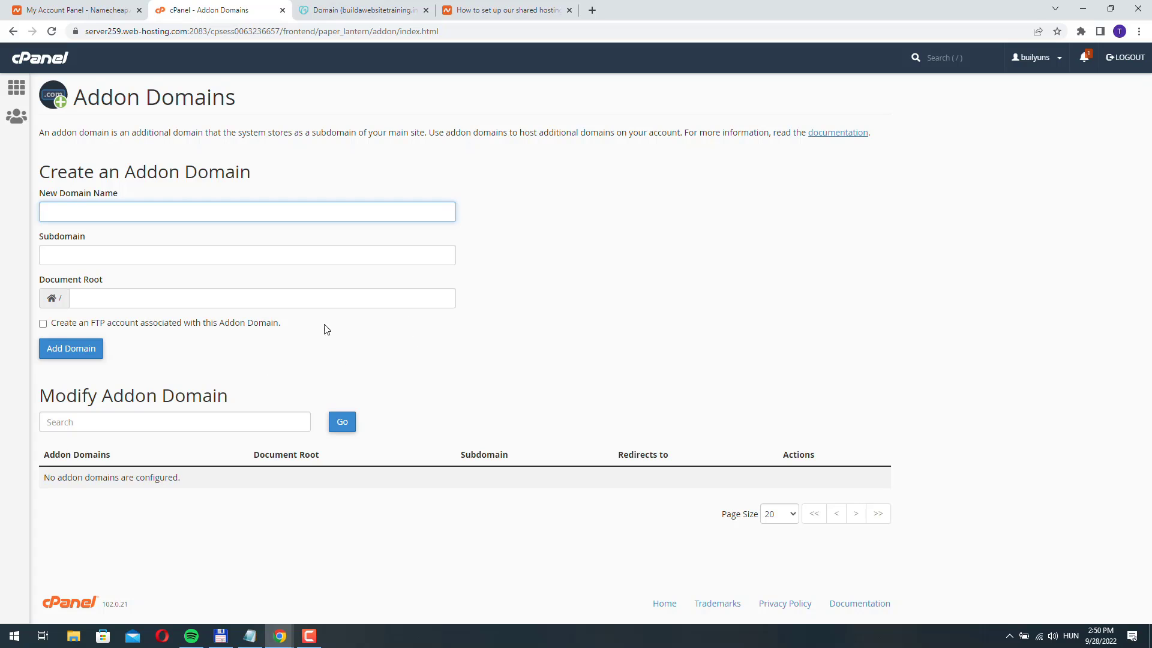
key(alt+Left)
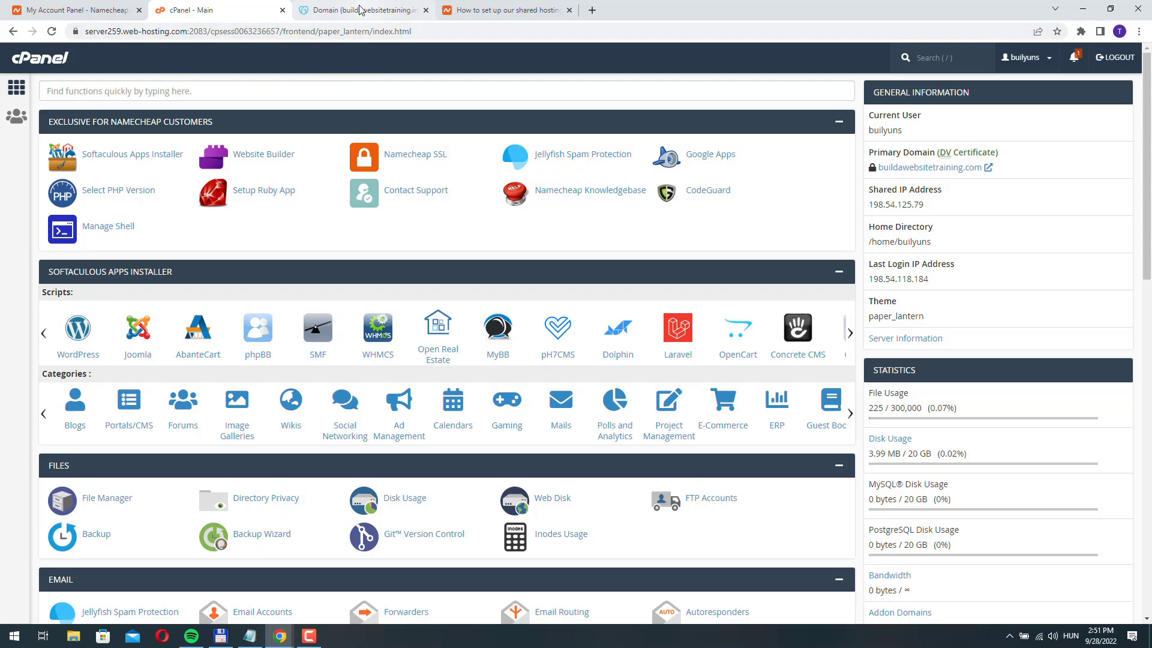
Open DNS Management for buildawebsitetraining.info and highlight nameserver ns71.domaincontrol.com.
click(345, 13)
click(462, 227)
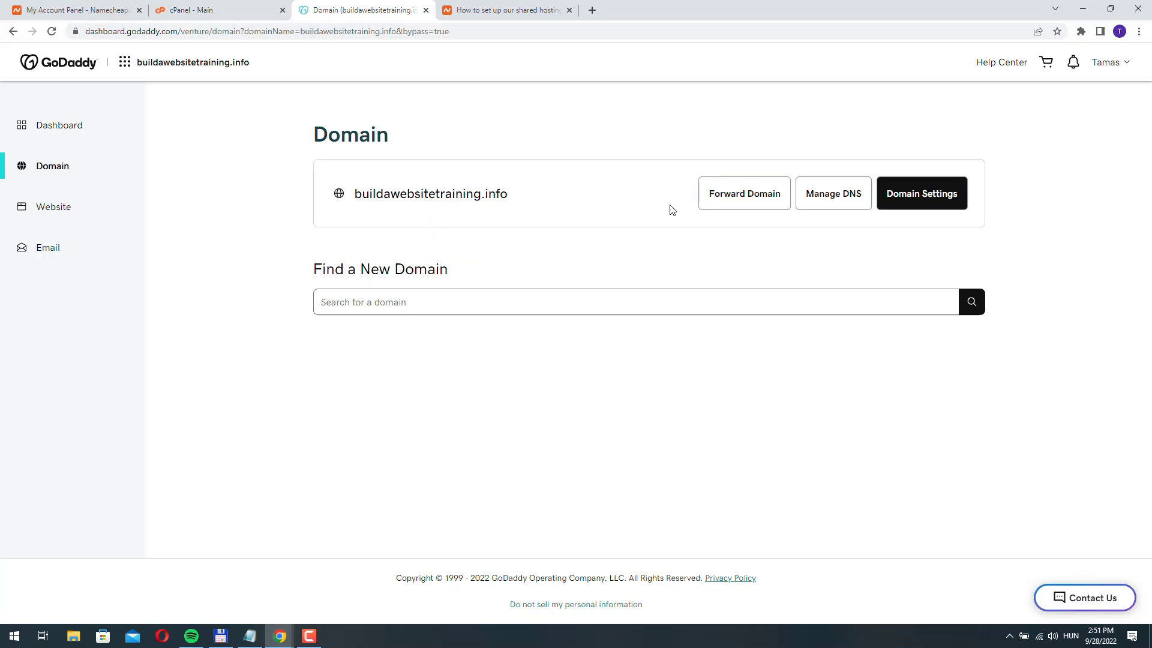
click(841, 194)
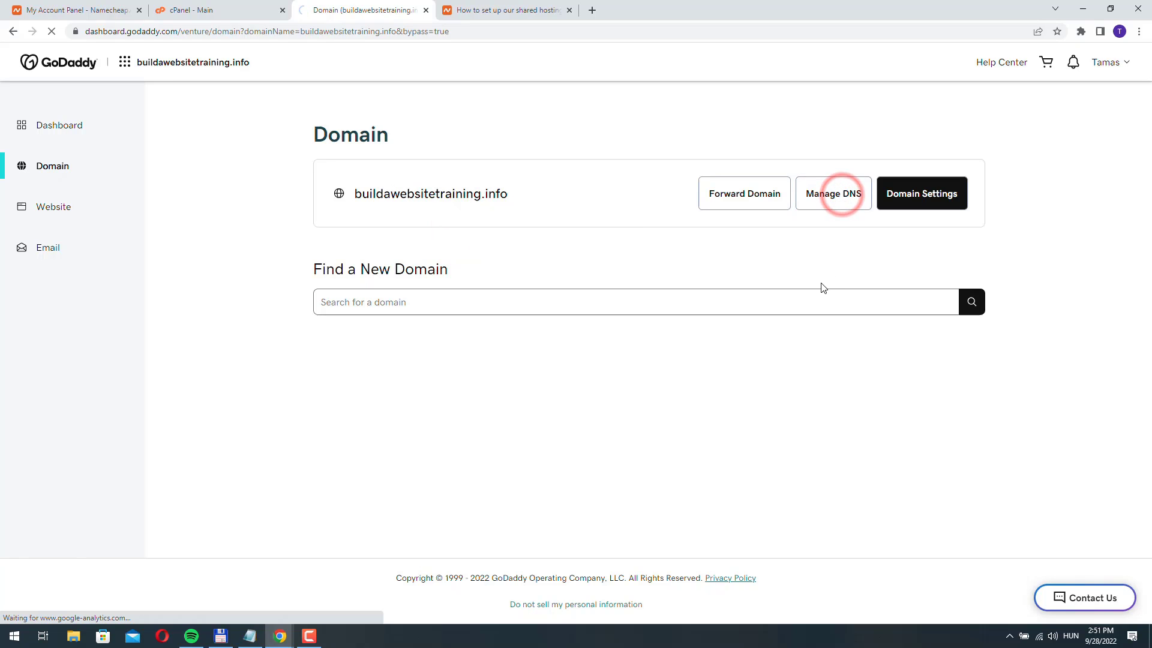
scroll(437, 210, down, 5)
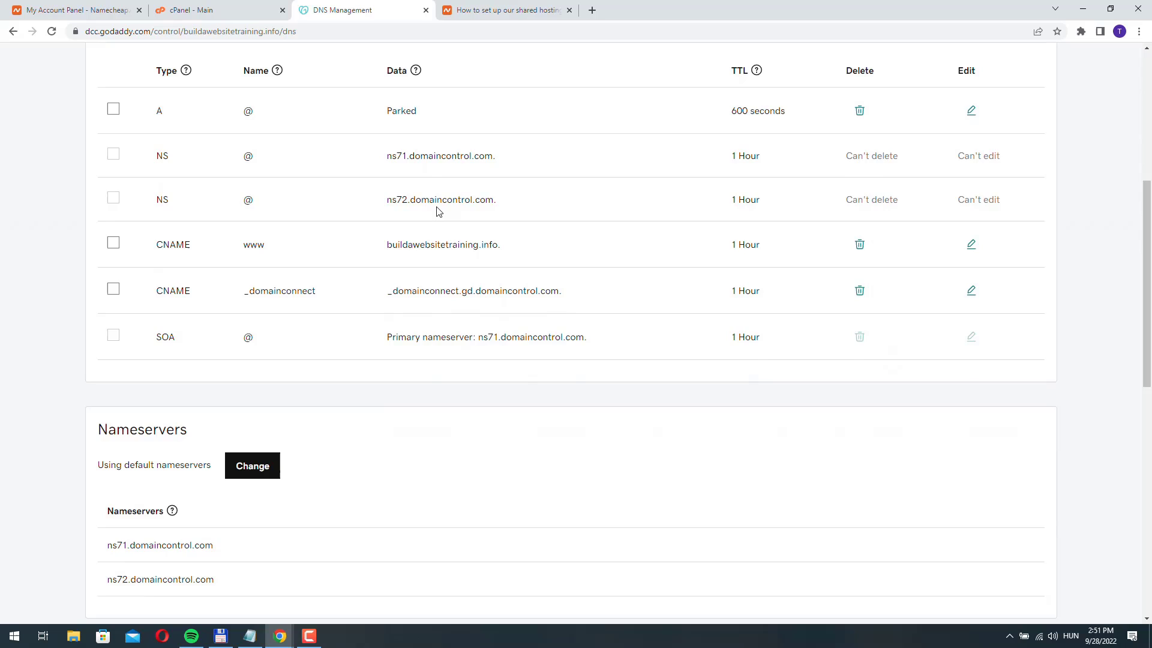
scroll(436, 211, down, 5)
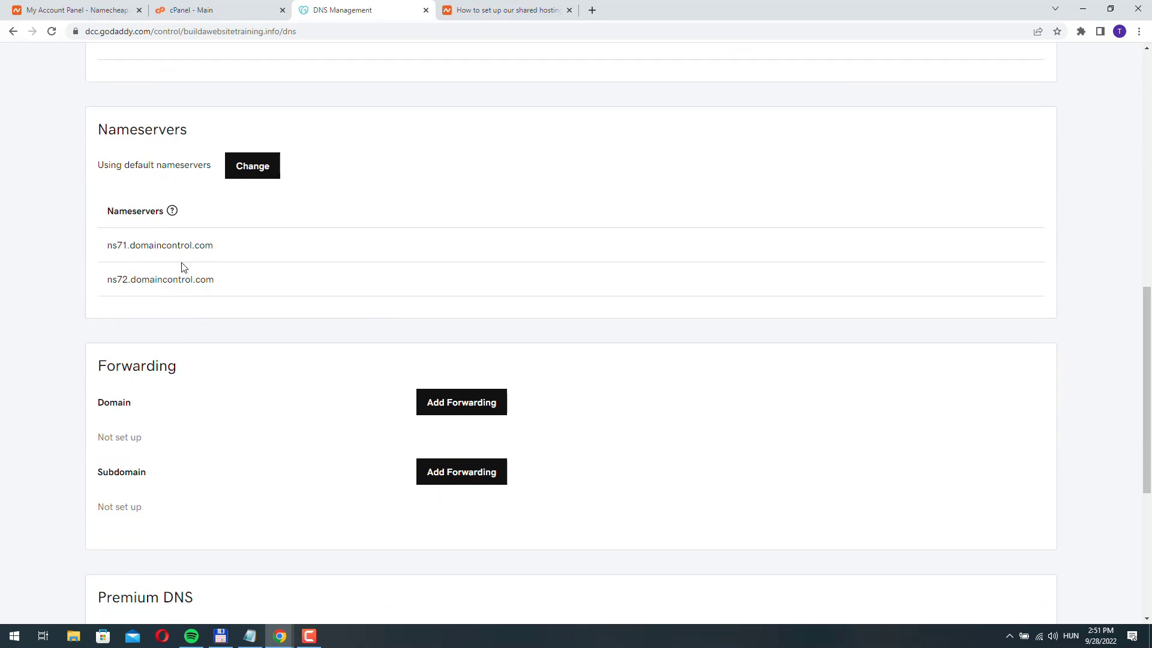
drag(225, 252, 103, 248)
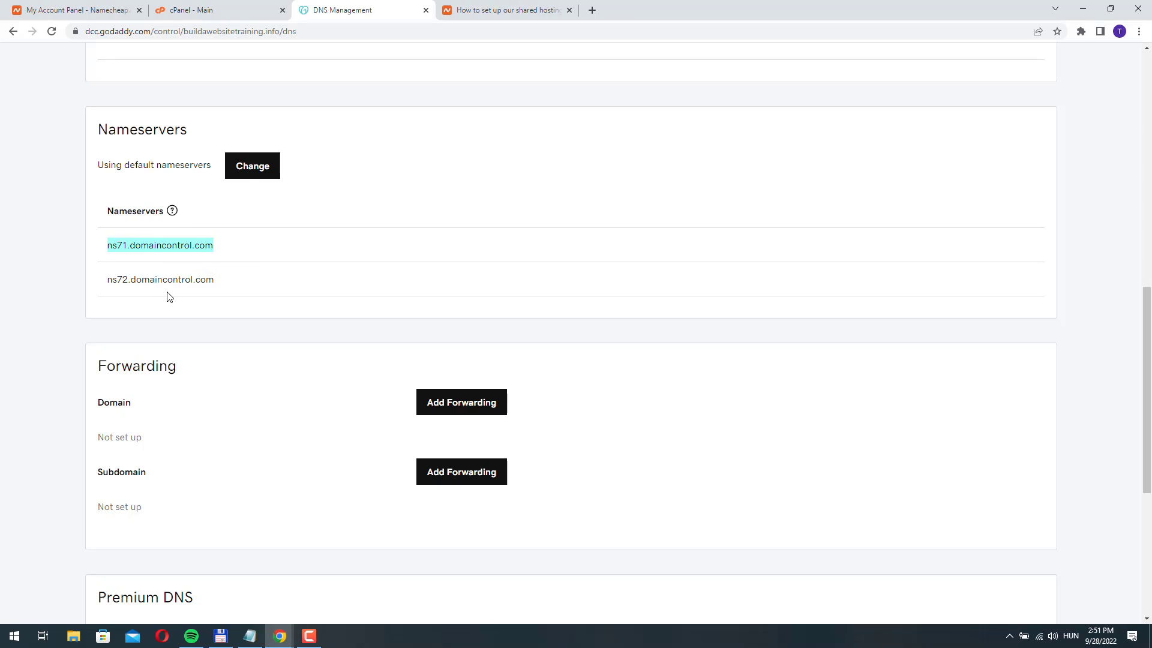
Choose custom nameservers, then copy dns1.namecheaphosting.com from the Namecheap hosting email.
click(254, 172)
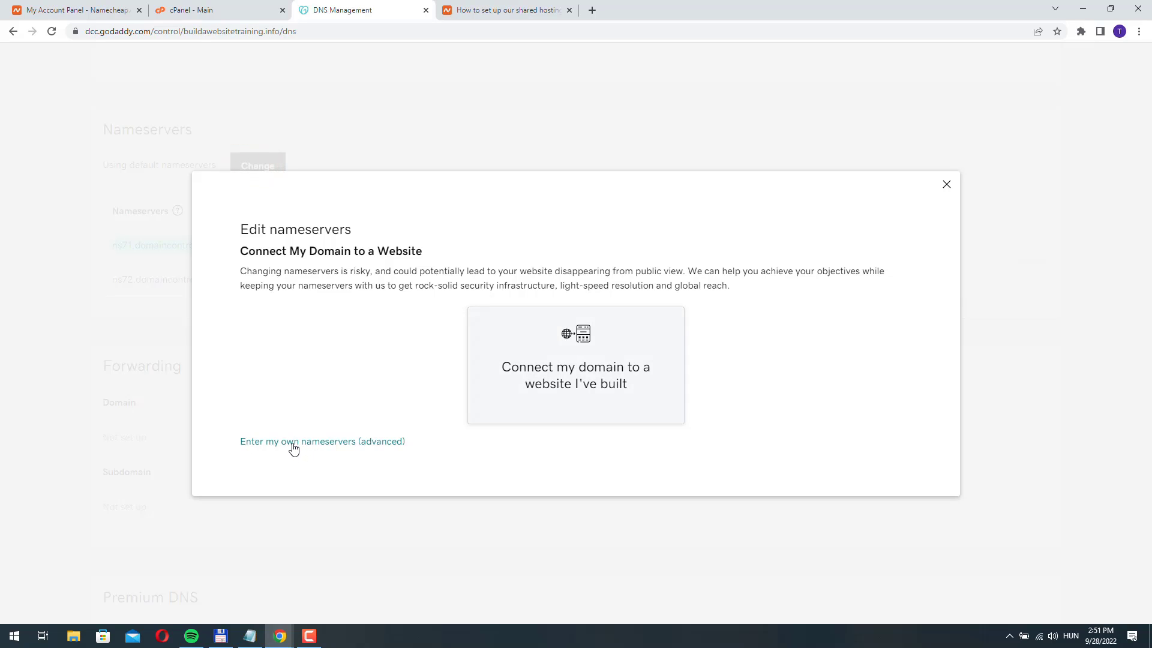
click(293, 443)
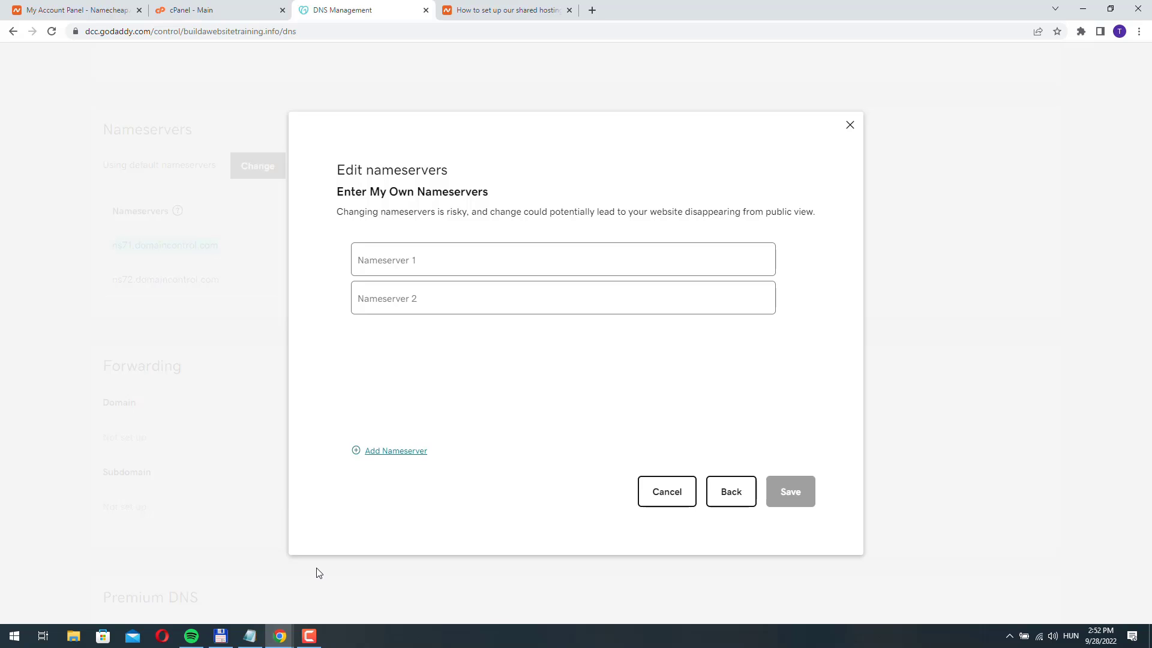
mouse_move(282, 641)
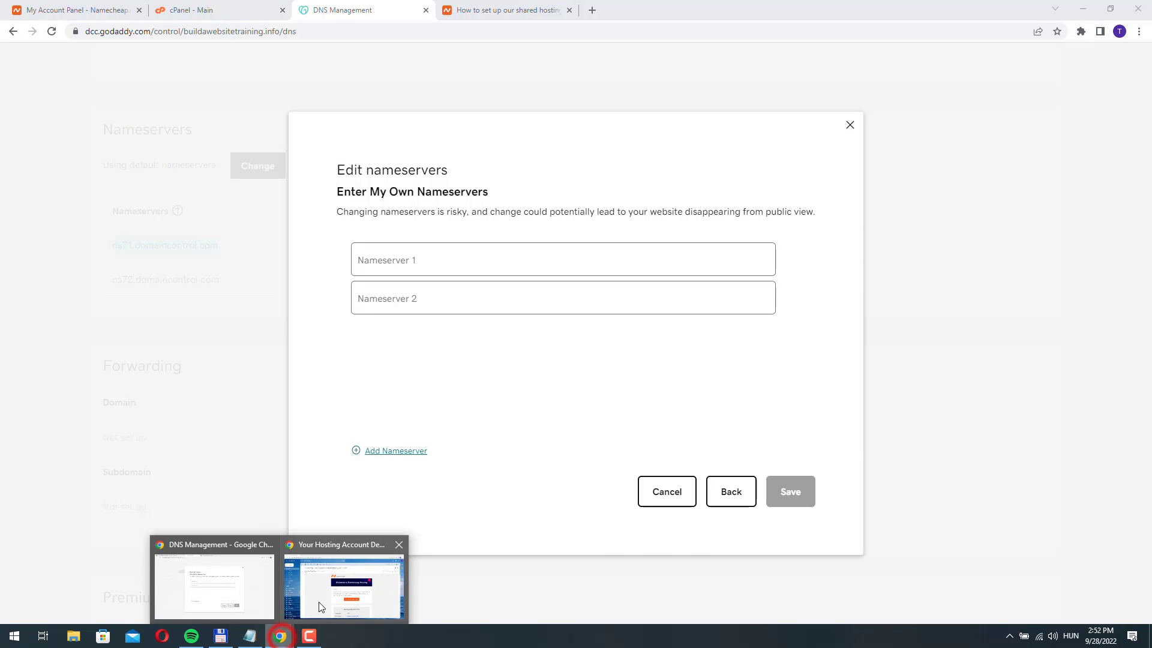
click(318, 602)
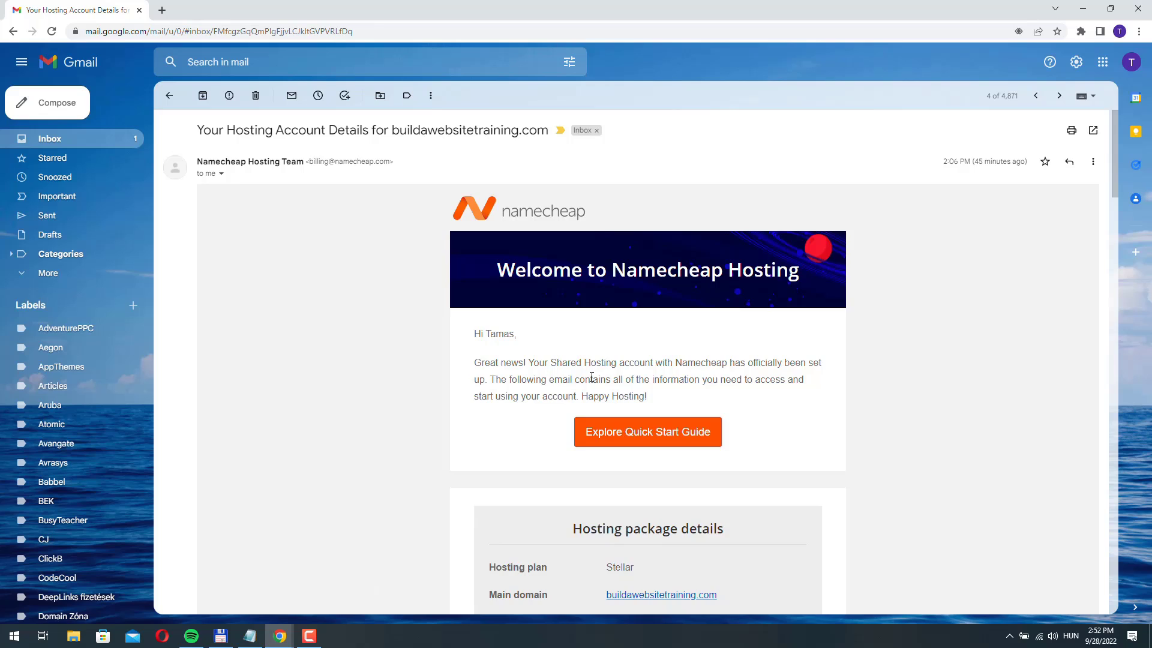
scroll(592, 377, down, 10)
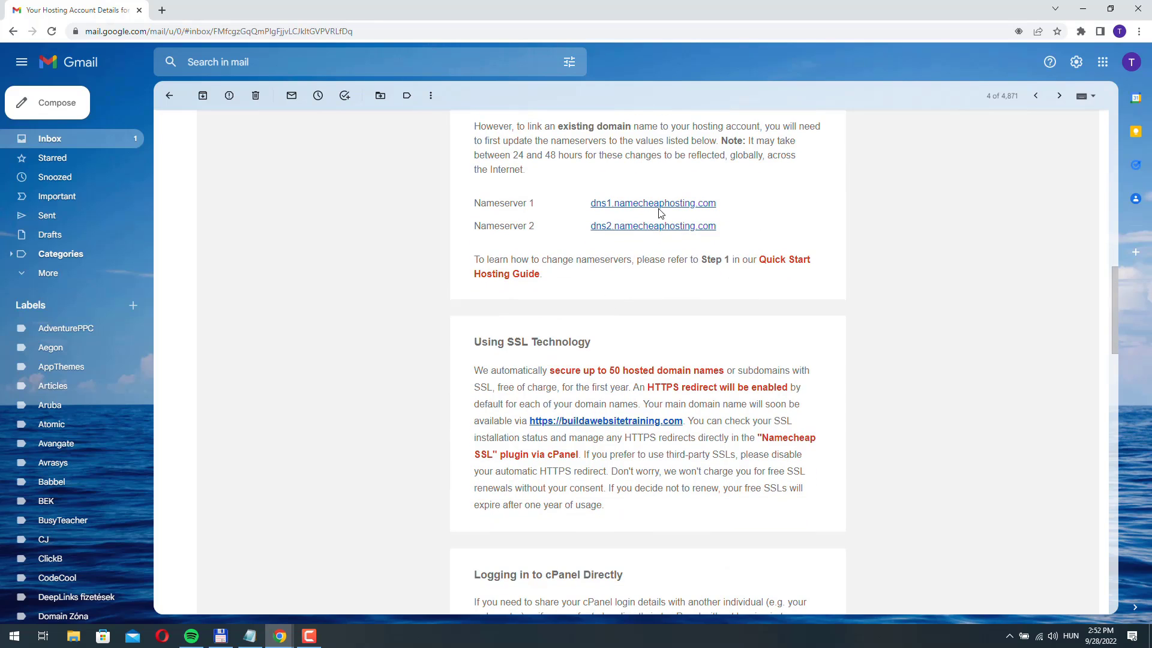
drag(725, 205, 598, 201)
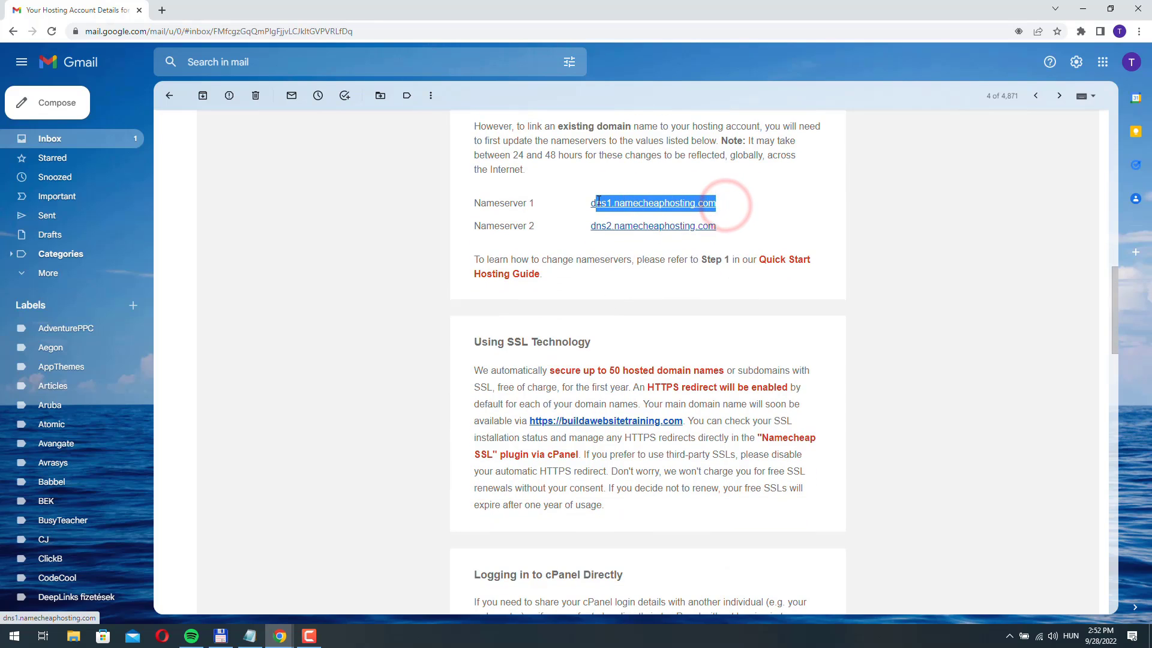
Enter dns1.namecheaphosting.com as Nameserver 1 and dns2.namecheaphosting.com as Nameserver 2.
key(alt+Tab)
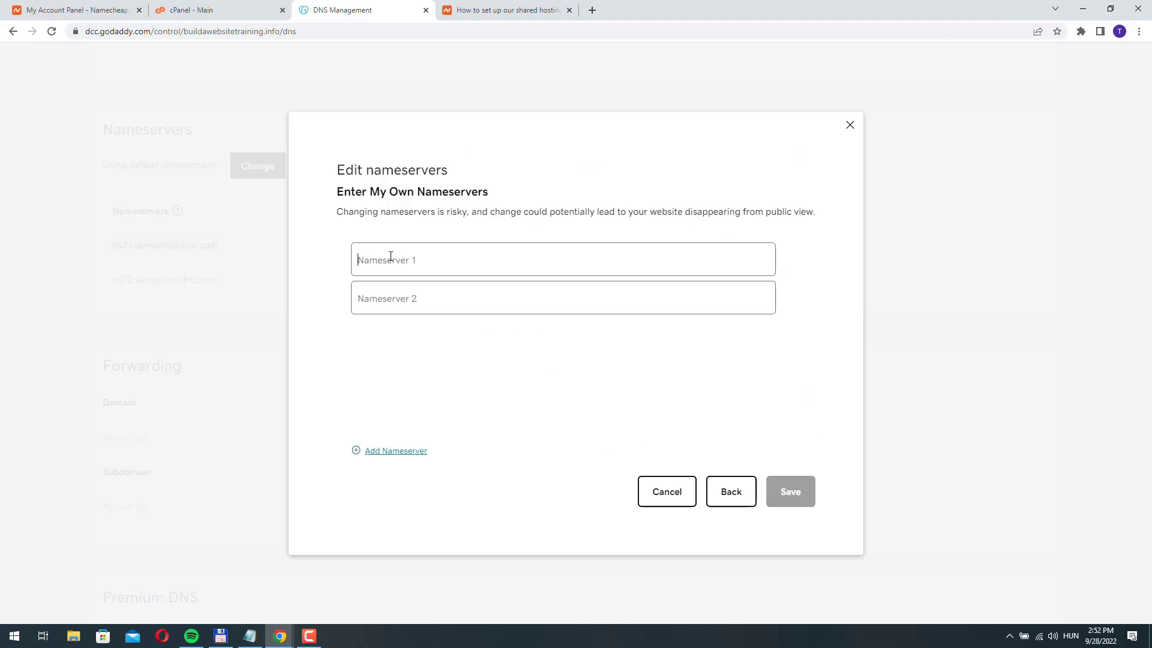
text(dns1.namecheaphosting.com)
click(428, 301)
text(dns1.namecheaphosting.com)
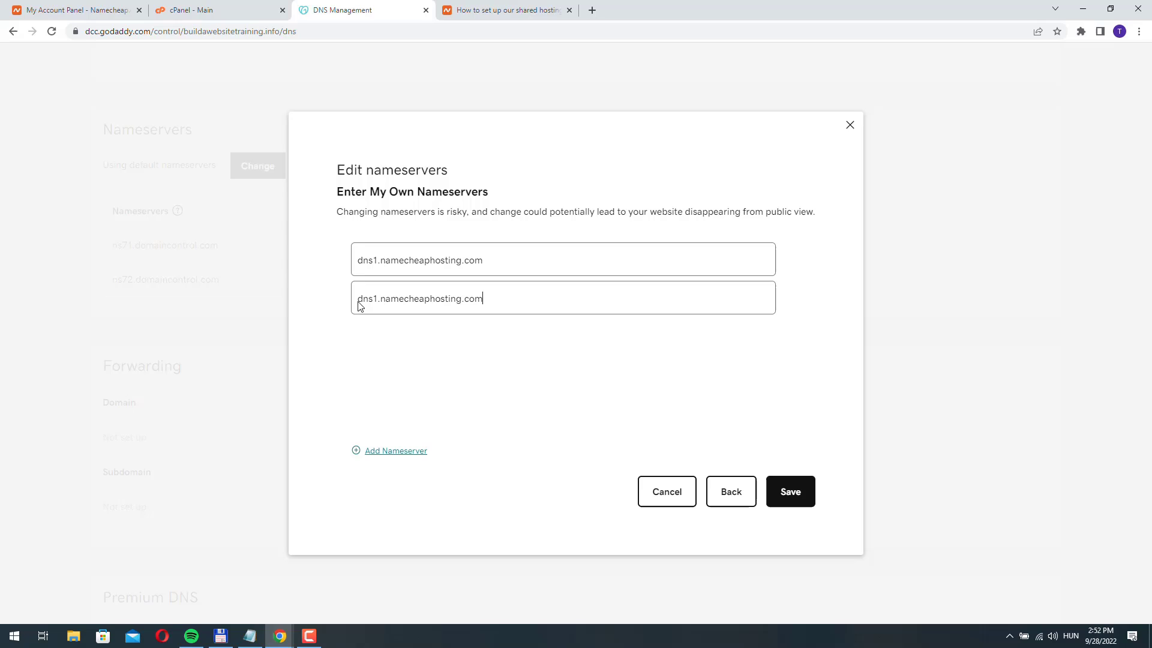
click(377, 301)
key(BackSpace)
text(2)
Save the new nameservers, giving consent and confirming the update.
click(793, 496)
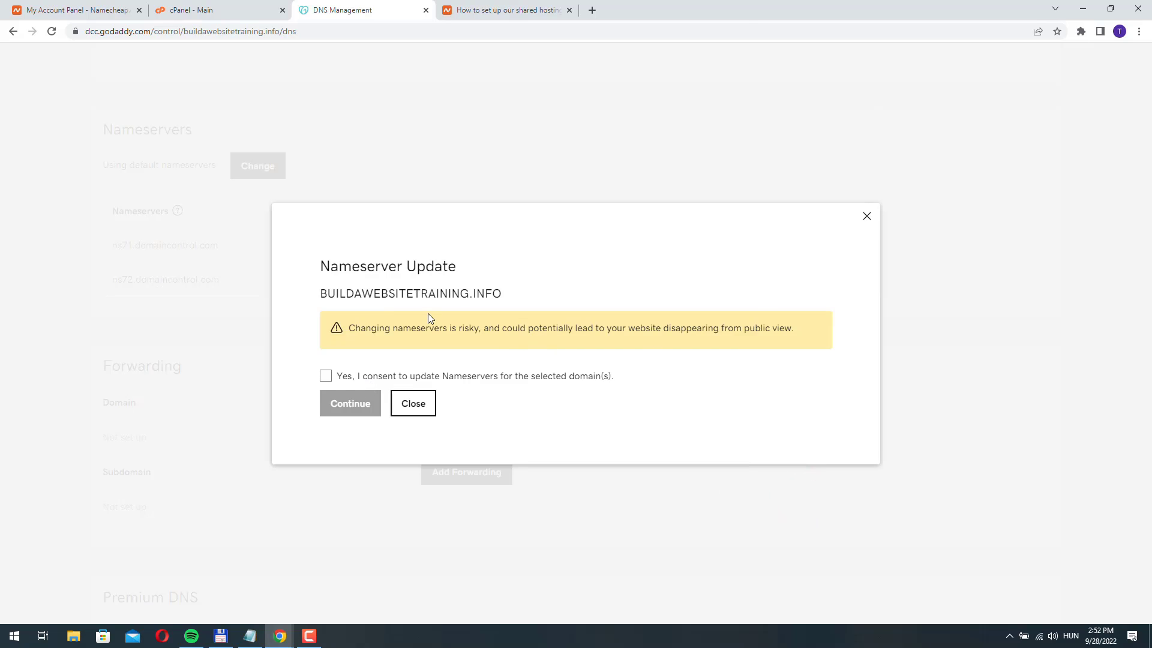
click(325, 376)
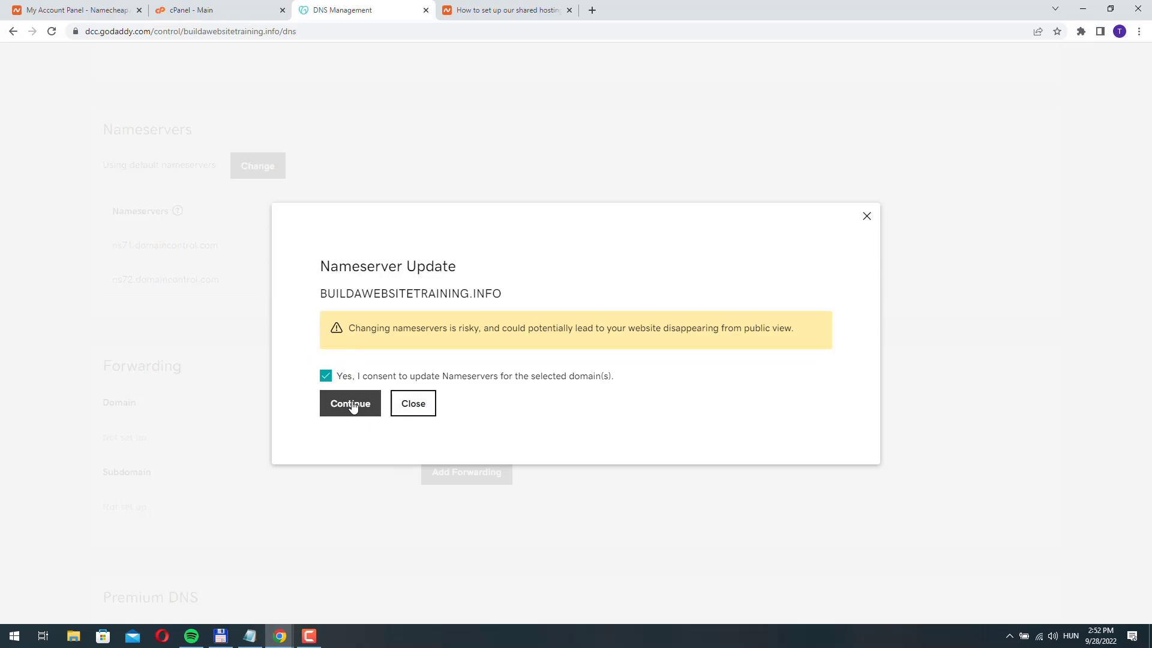
click(352, 404)
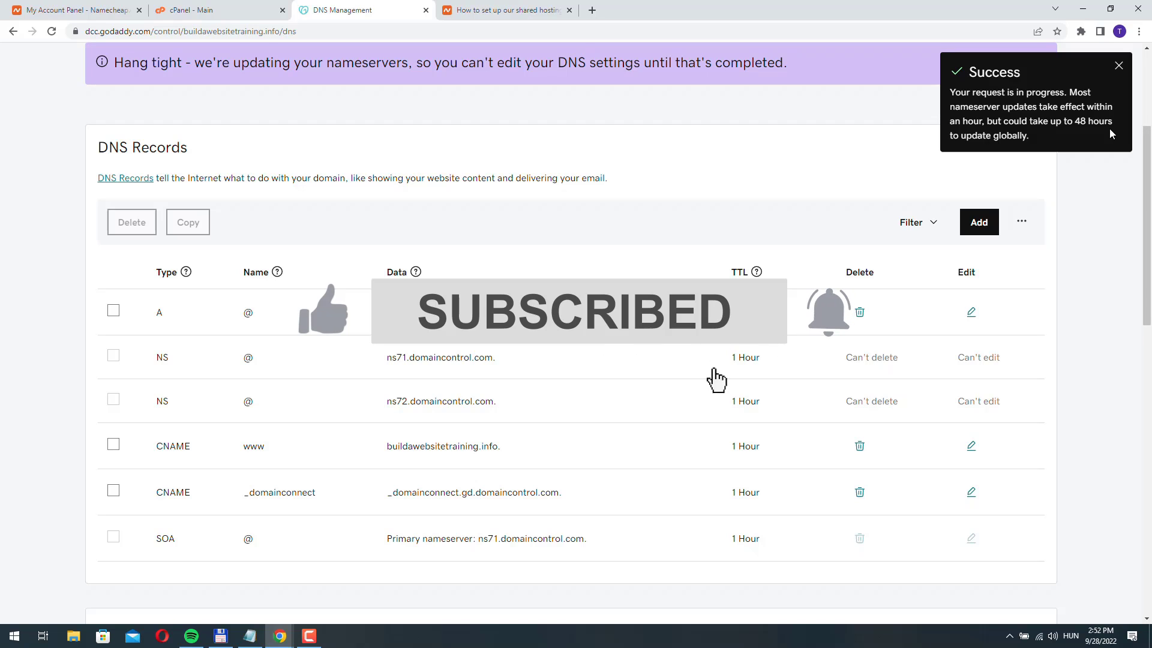
scroll(606, 191, up, 4)
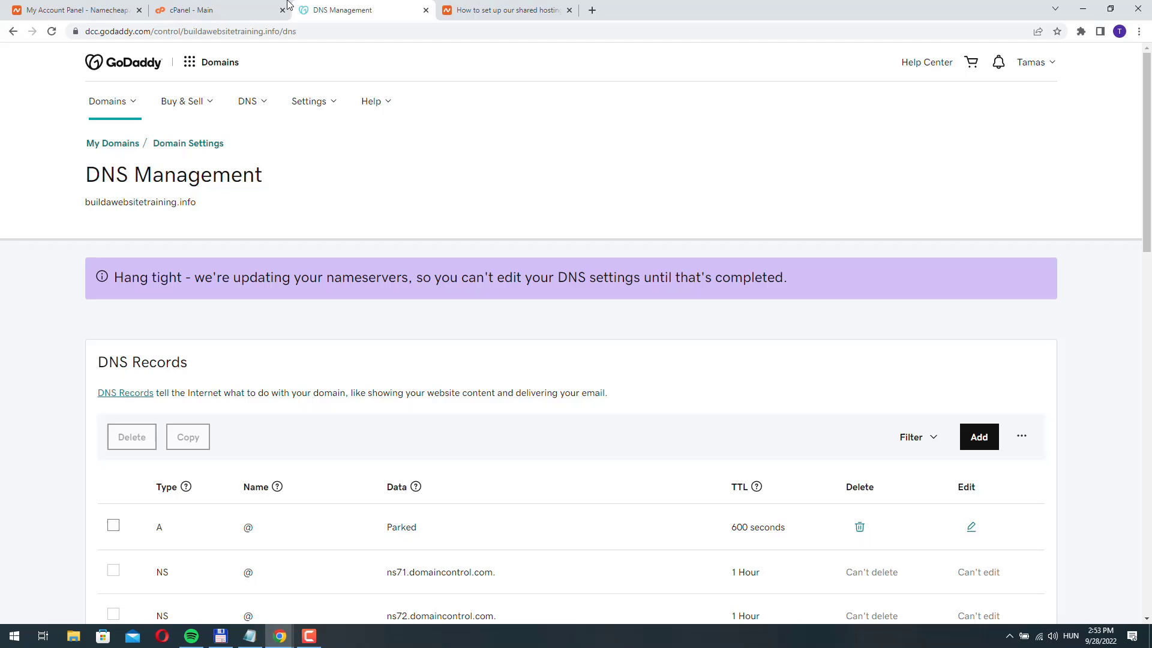
Retry adding buildawebsitetraining.info in cPanel Addon Domains, getting the remote-nameserver error again.
click(205, 12)
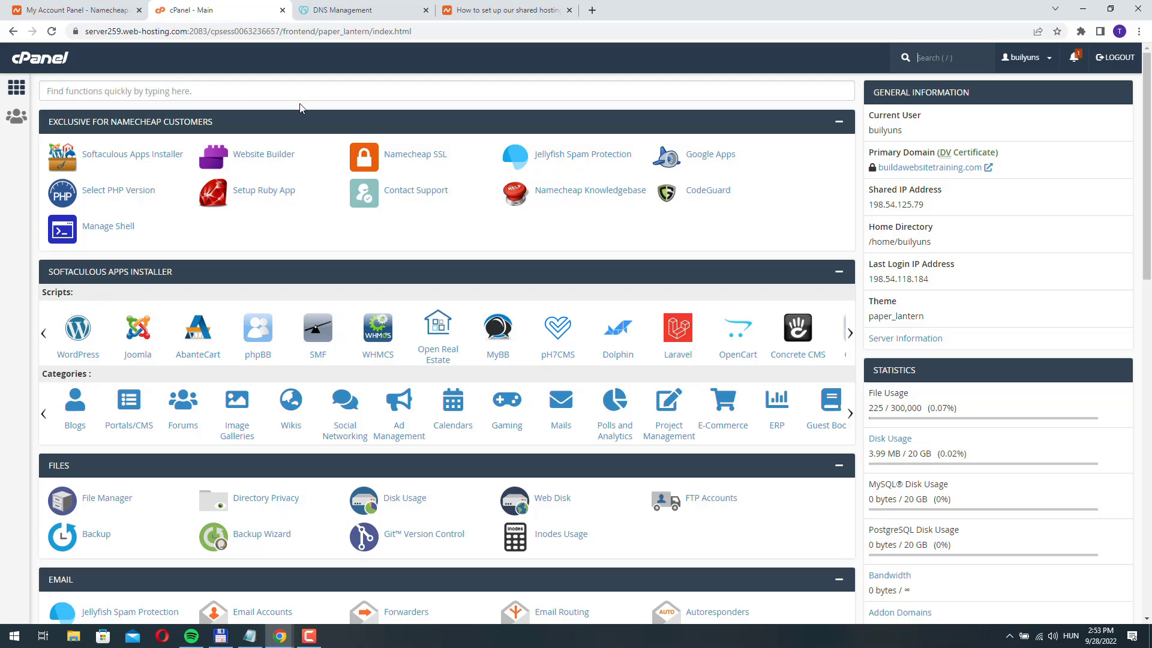
drag(345, 12, 405, 265)
scroll(405, 265, down, 10)
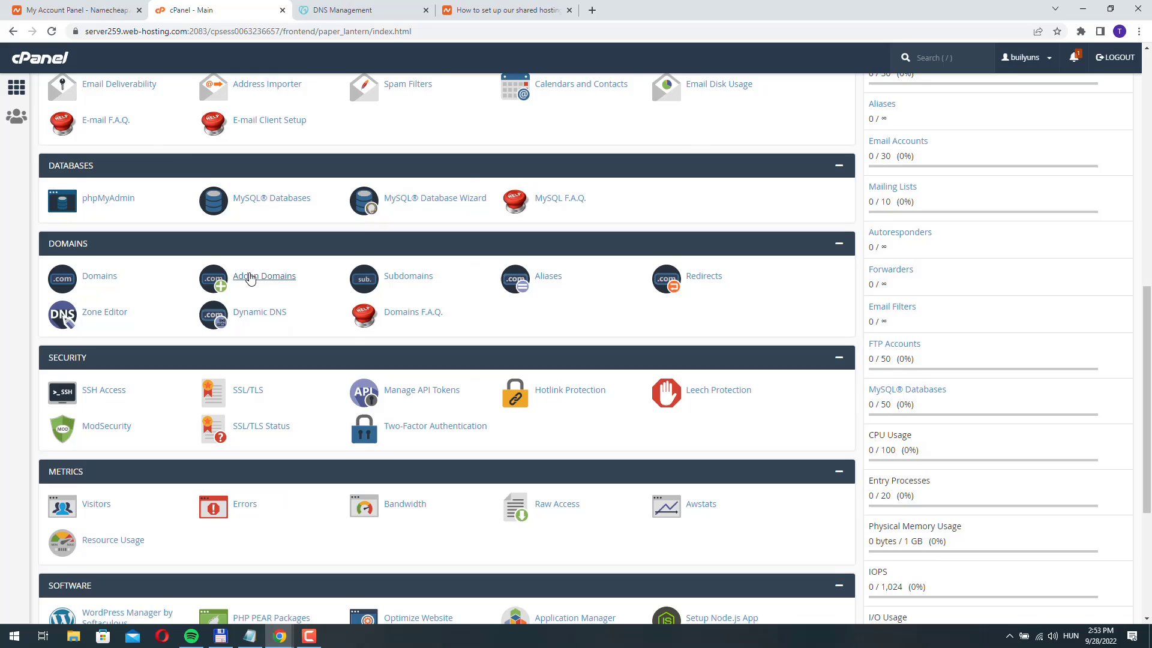
click(250, 276)
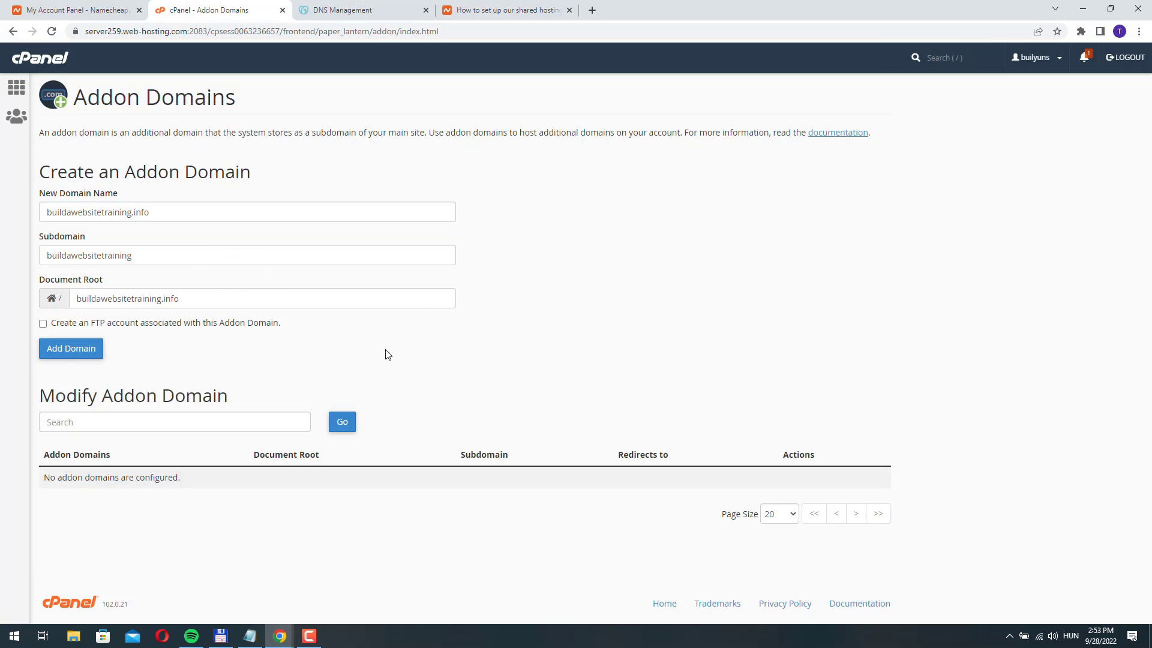
click(68, 348)
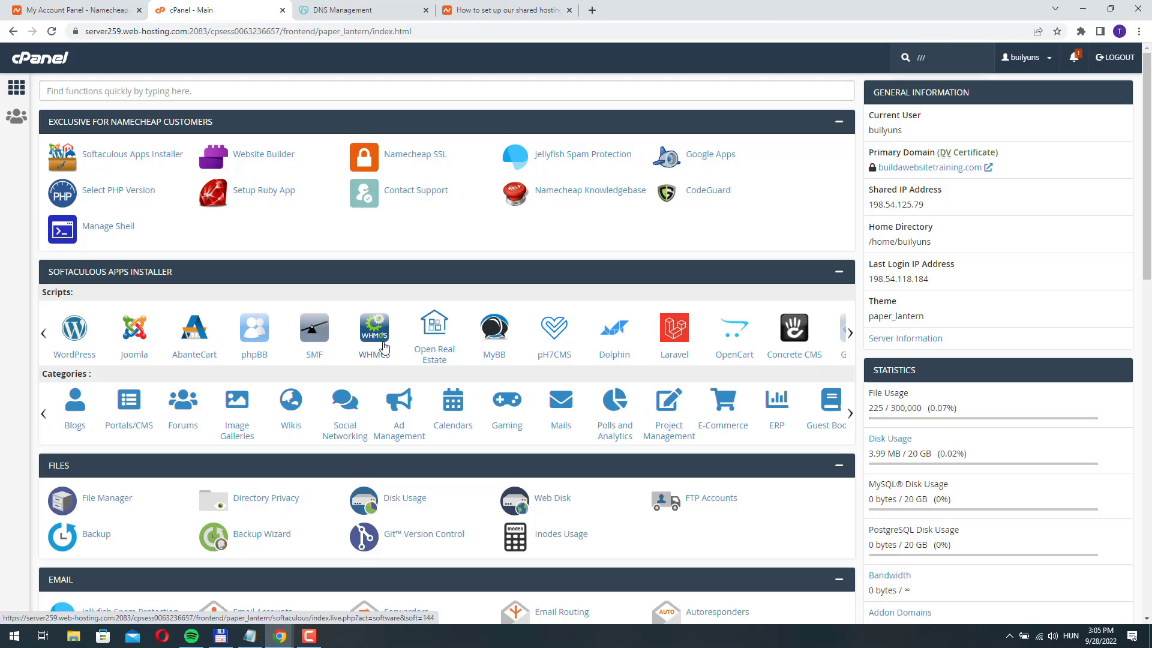
Add buildawebsitetraining.info as an addon domain, autofilling its subdomain and document root.
scroll(377, 289, down, 5)
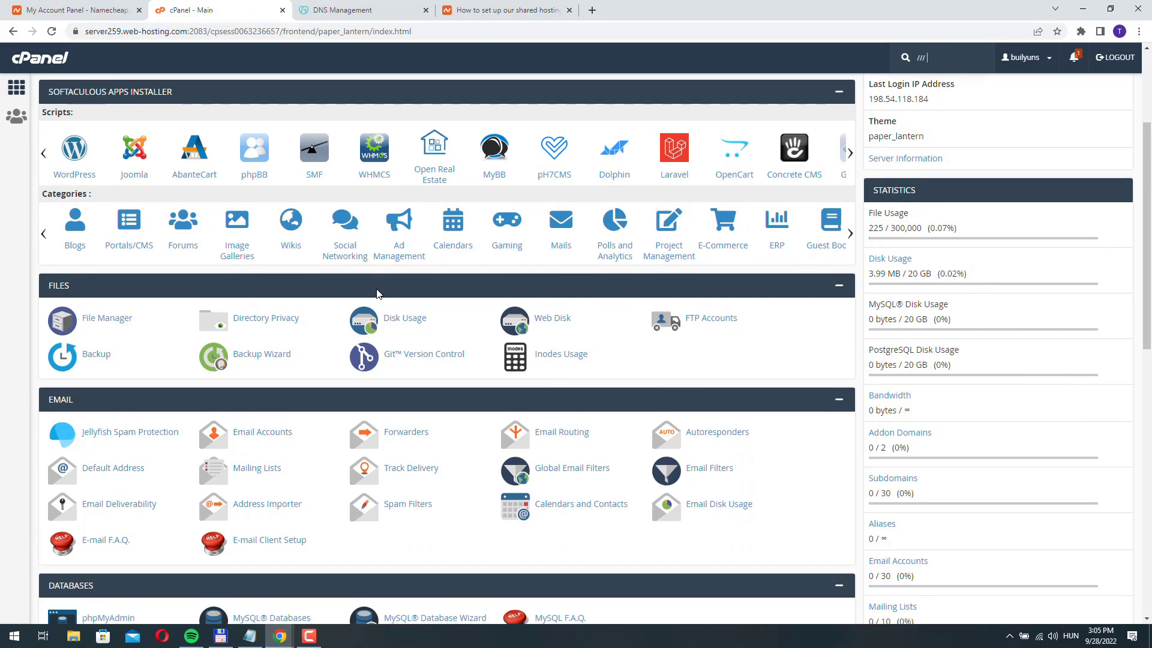
scroll(377, 289, down, 2)
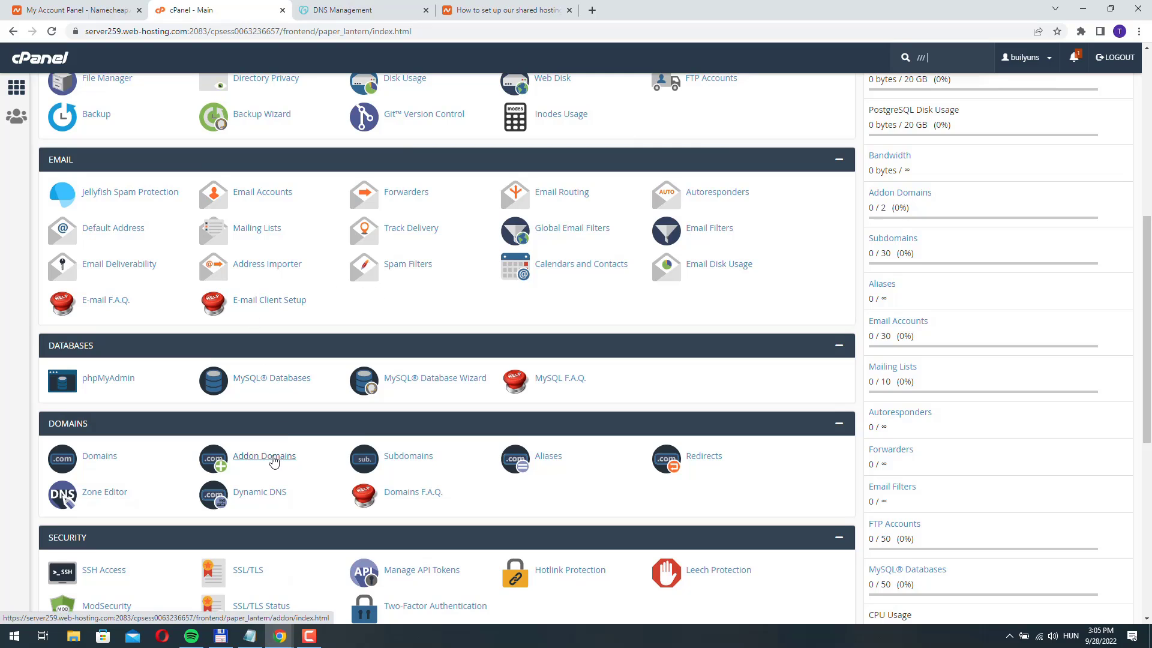
click(273, 458)
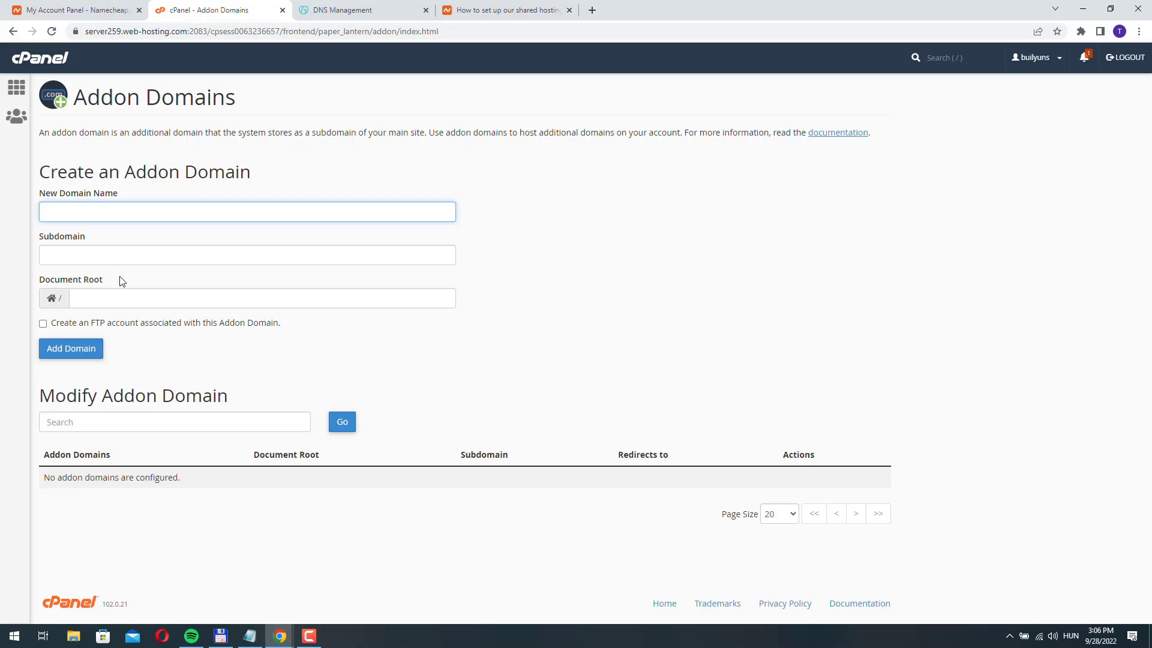
click(70, 216)
click(139, 243)
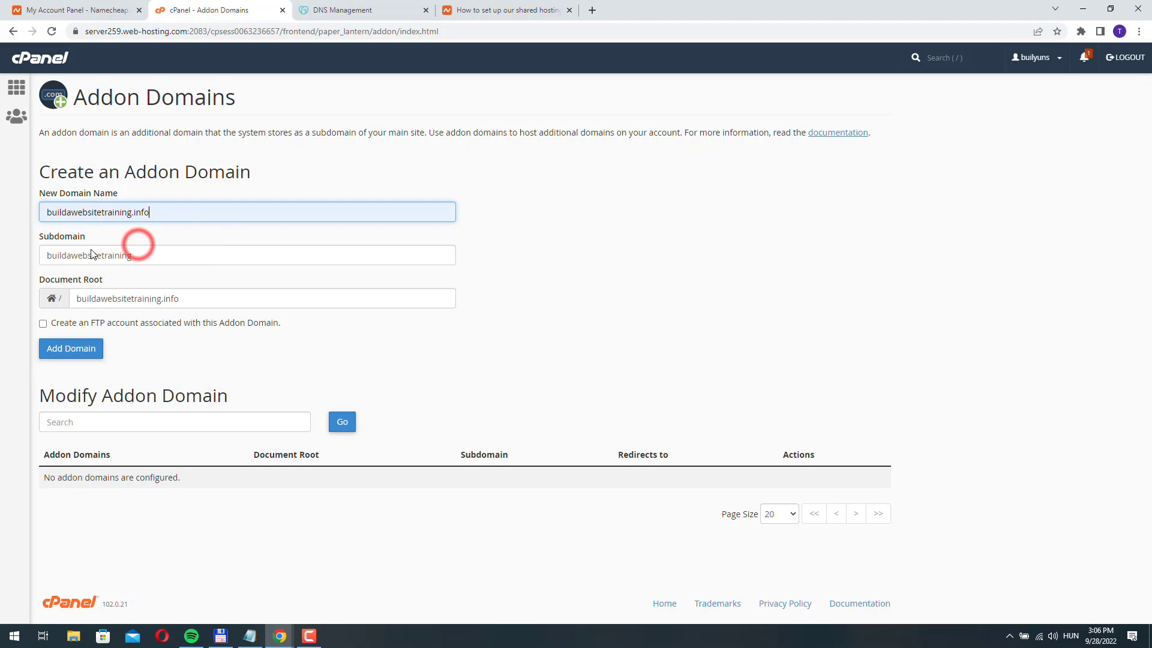
click(532, 296)
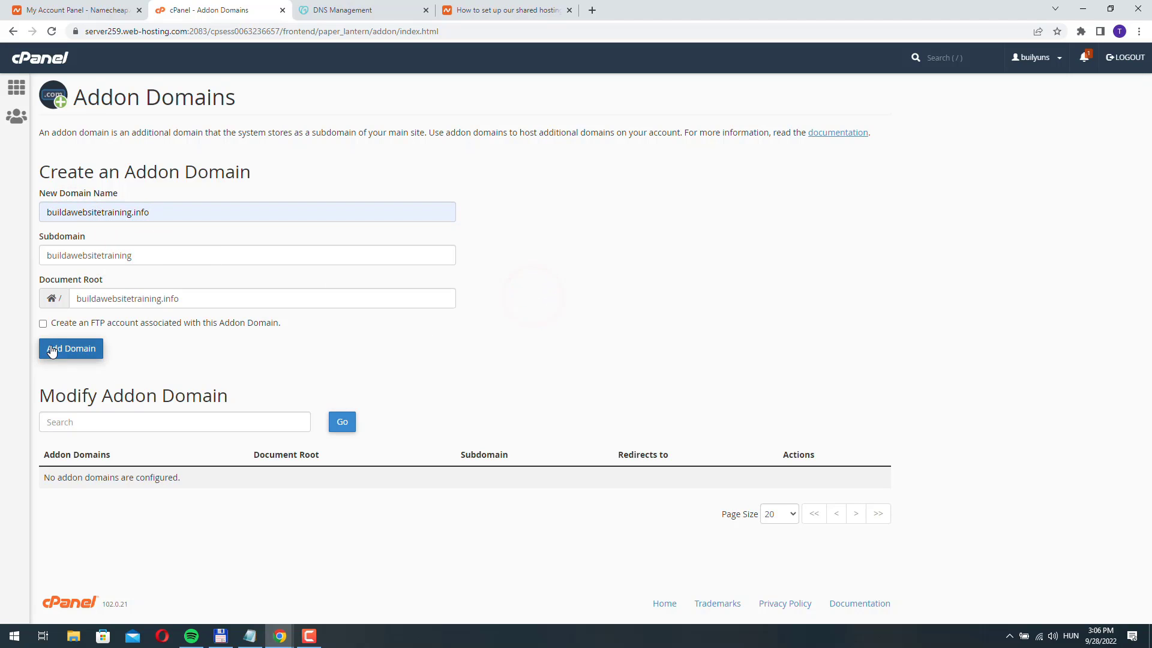
click(69, 354)
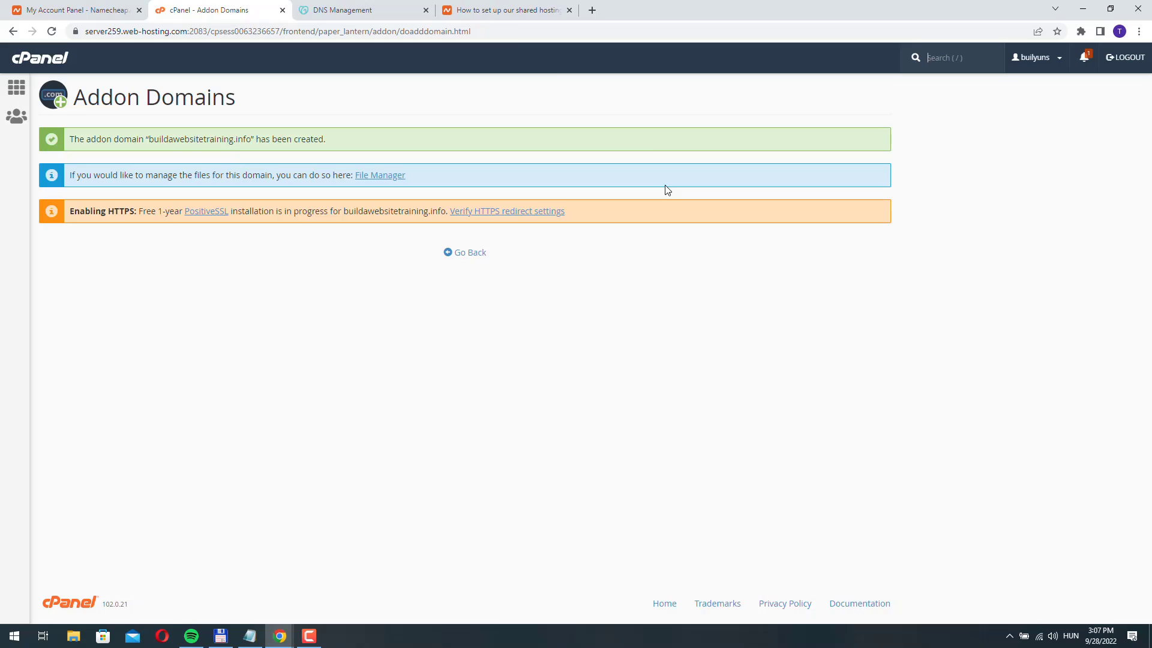
Check the GoDaddy tab, then view buildawebsitetraining.info in cPanel's Addon Domains list.
click(373, 11)
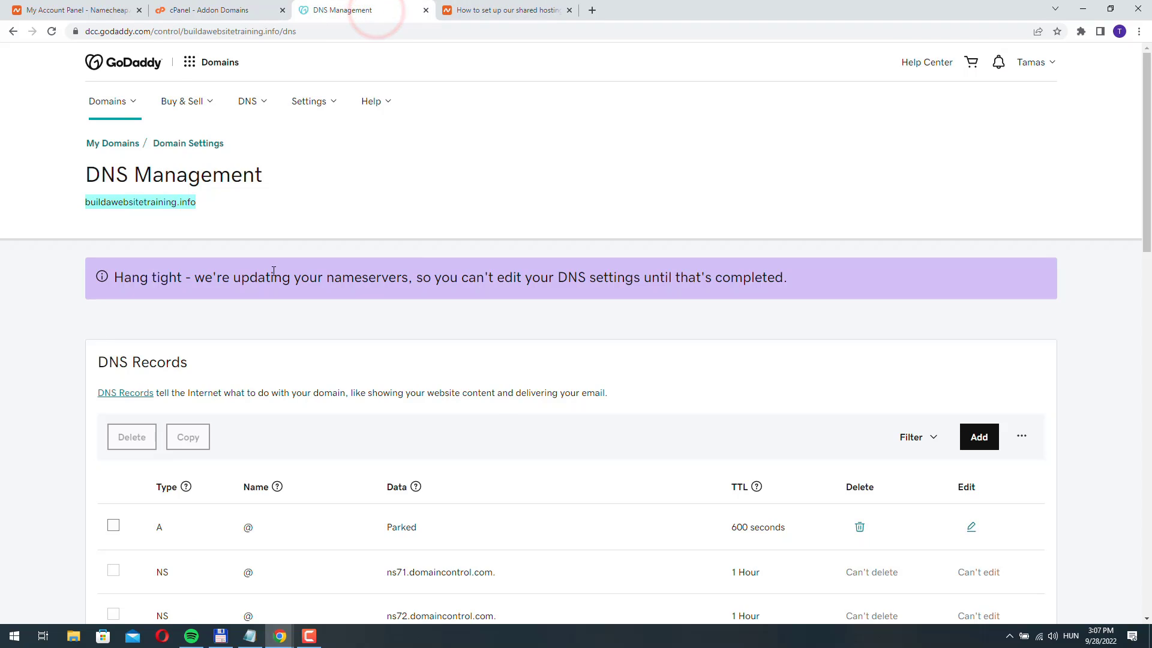
click(201, 11)
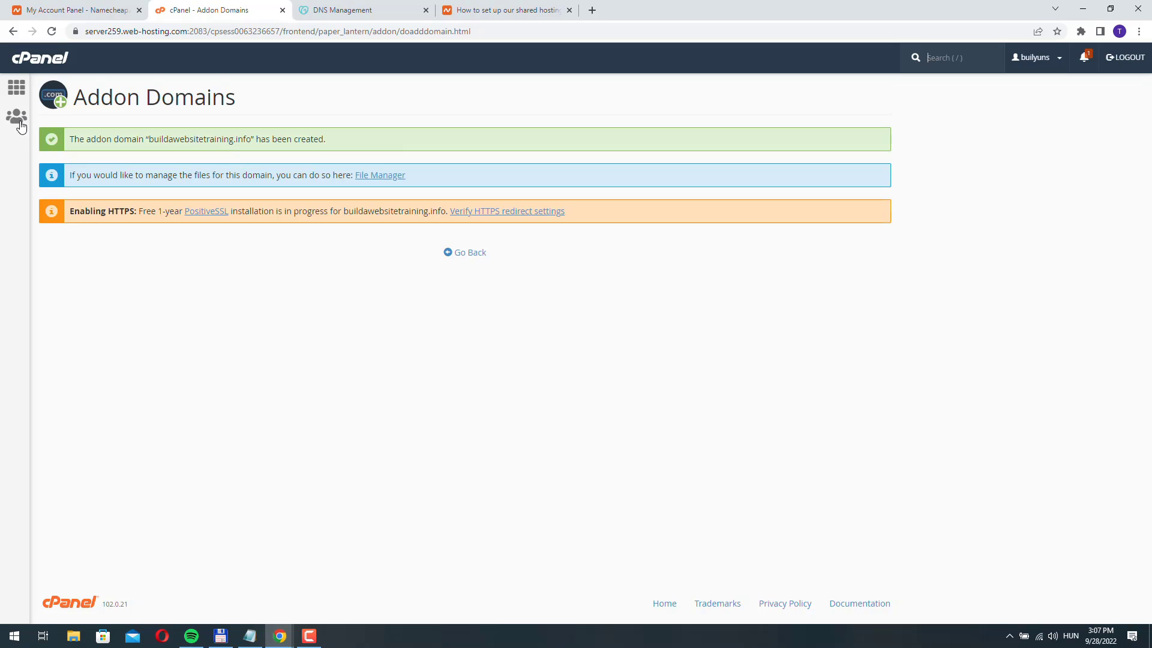
click(16, 91)
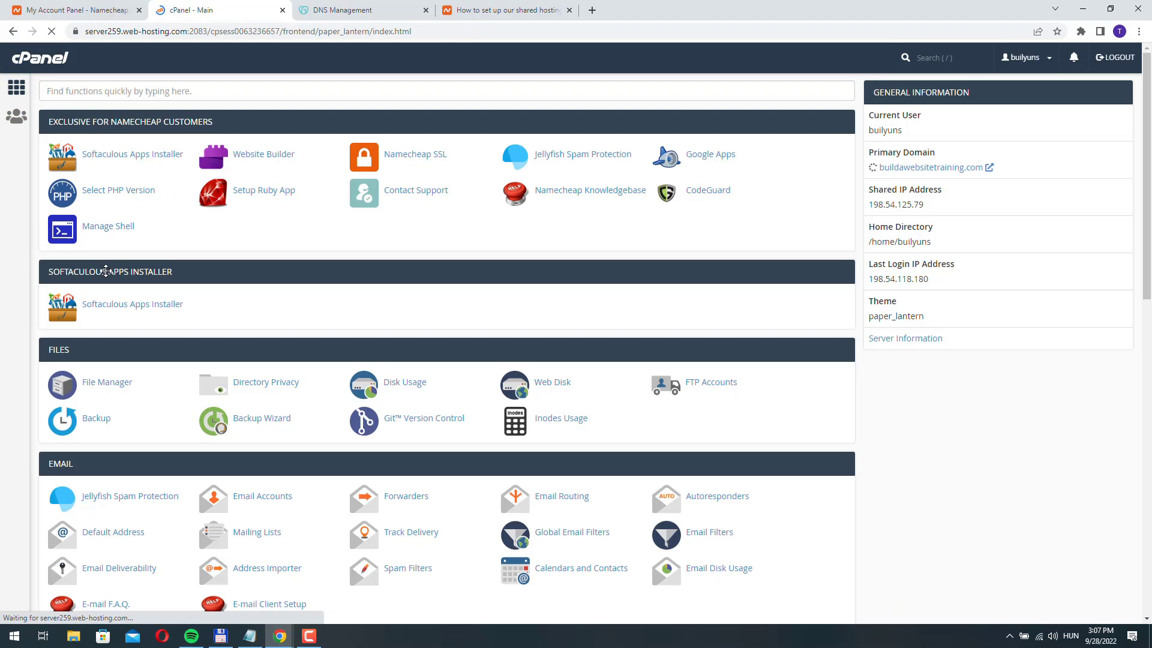
scroll(116, 270, down, 3)
scroll(116, 271, down, 3)
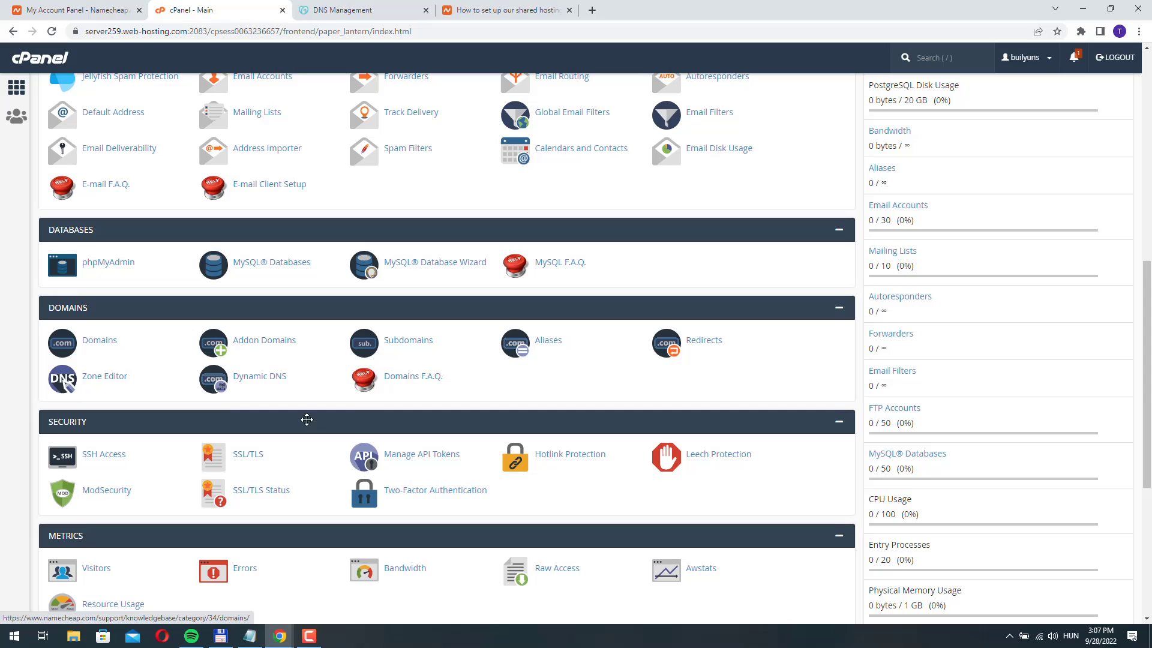
click(264, 341)
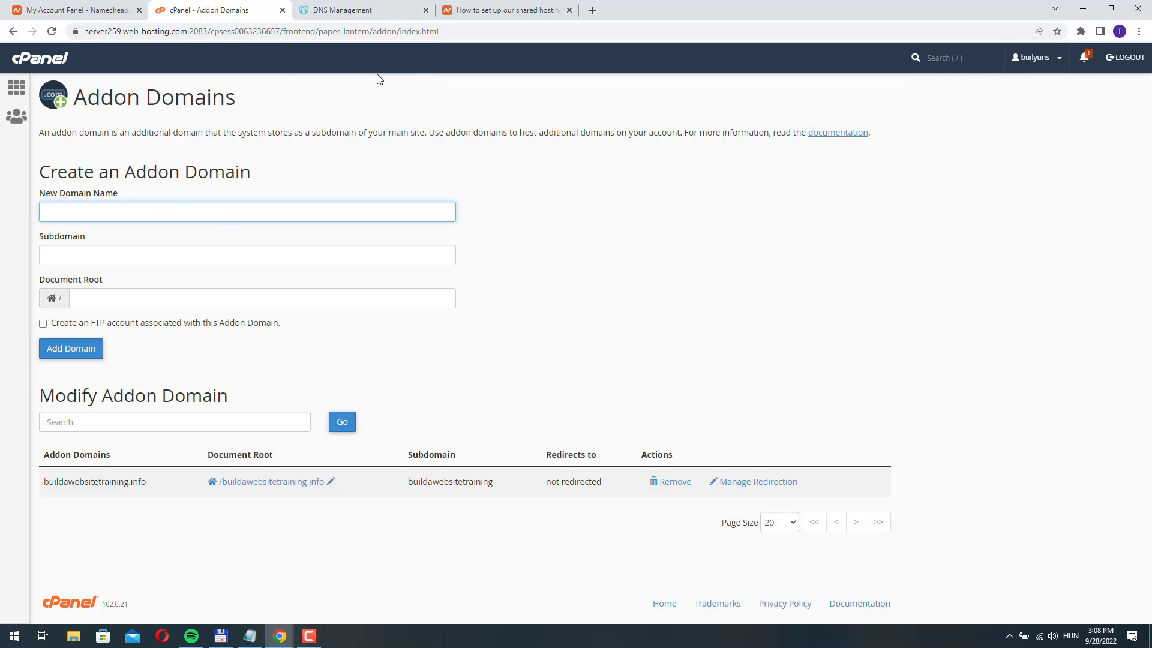
Return to GoDaddy's DNS Management page for buildawebsitetraining.info.
click(353, 12)
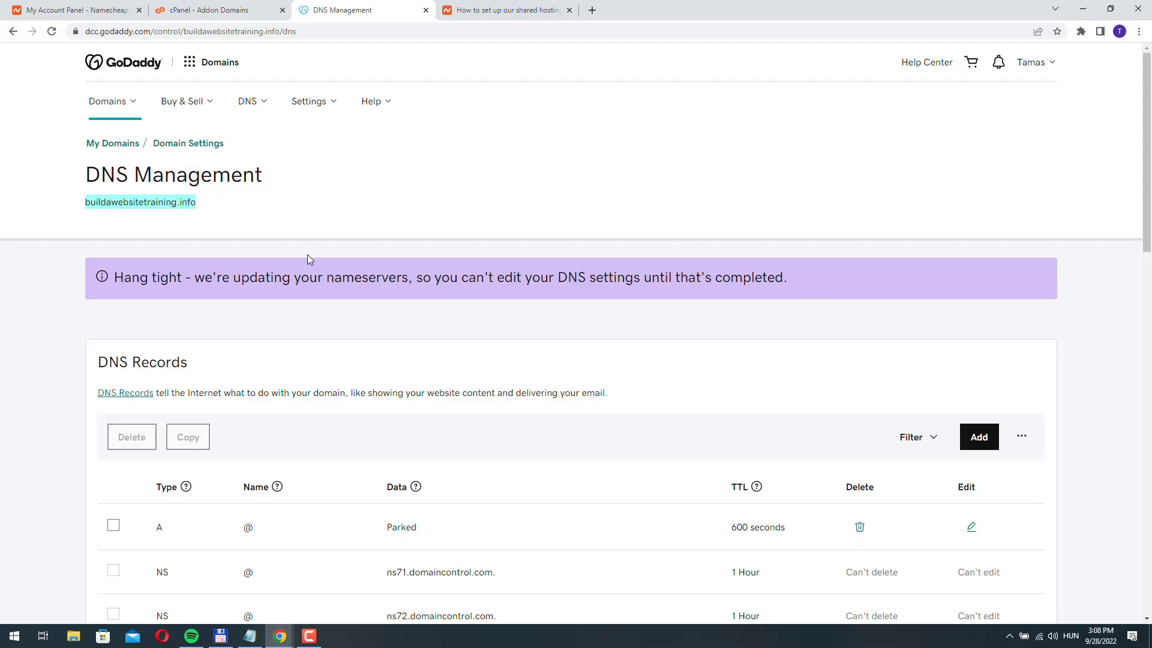
Scroll to Nameservers to confirm dns1.namecheaphosting.com and dns2.namecheaphosting.com.
scroll(308, 257, down, 3)
scroll(290, 182, up, 3)
scroll(306, 320, down, 9)
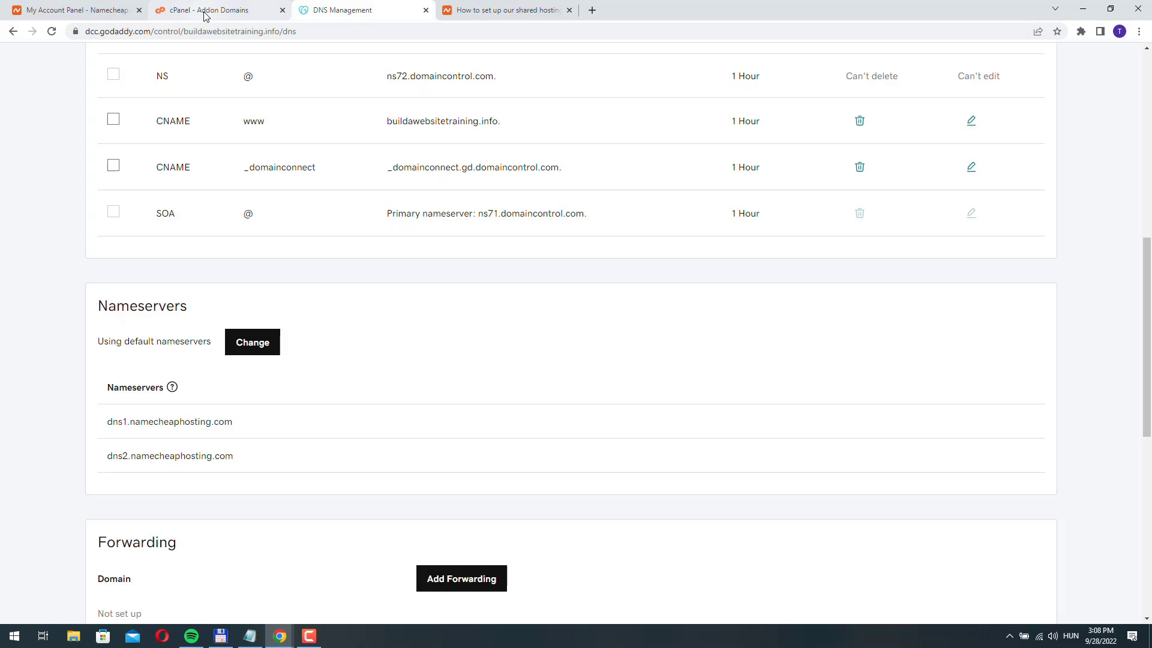
mouse_move(204, 16)
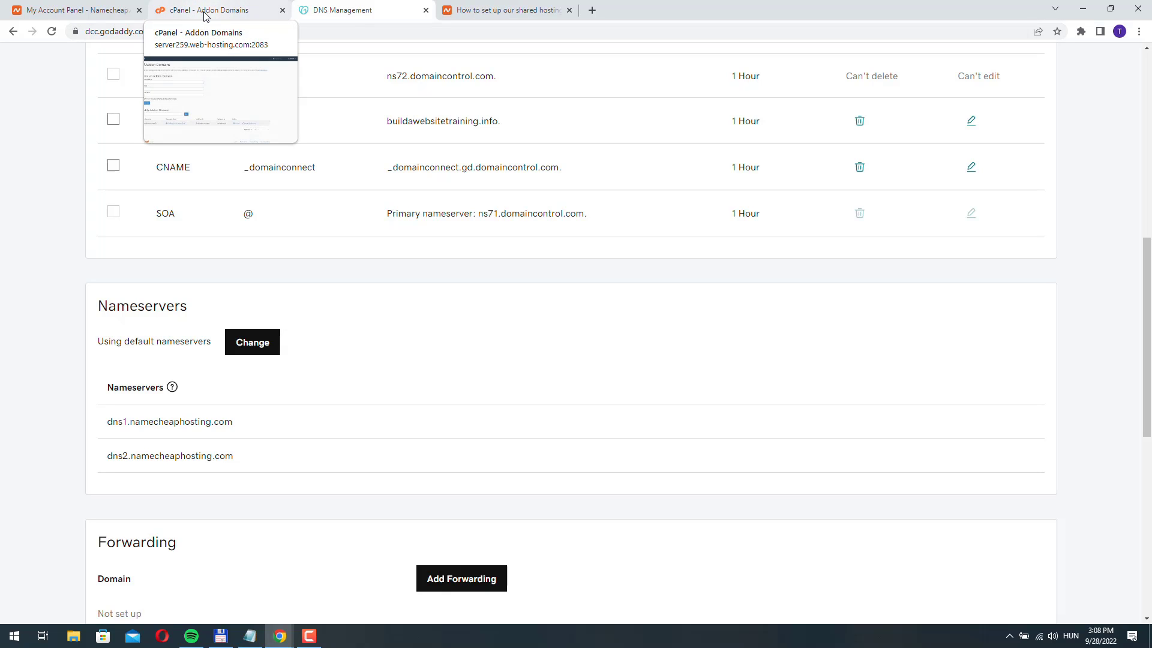